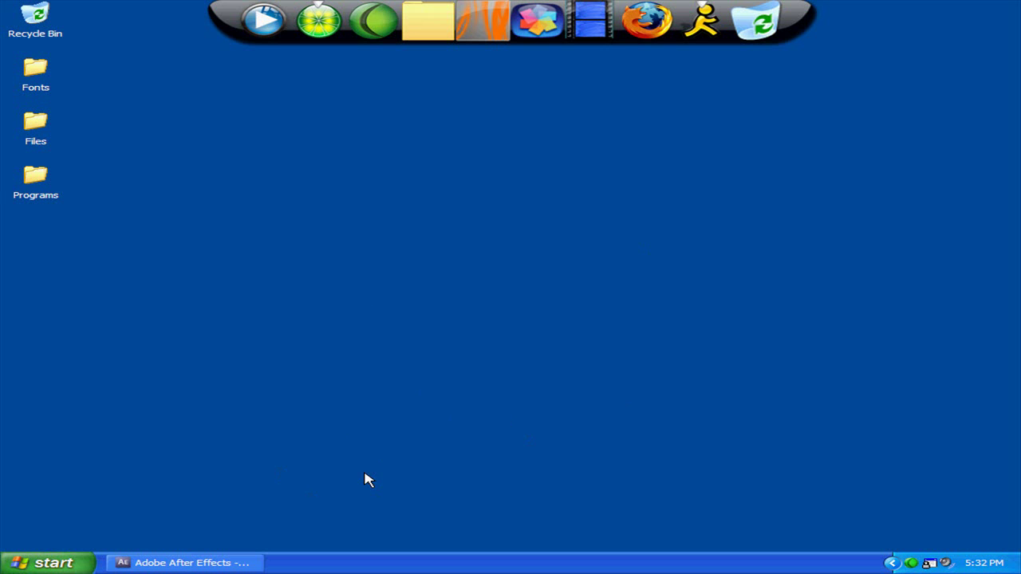
Restore the minimised After Effects window from the Windows XP taskbar
{"action": "left_click", "coordinate": [217, 563]}
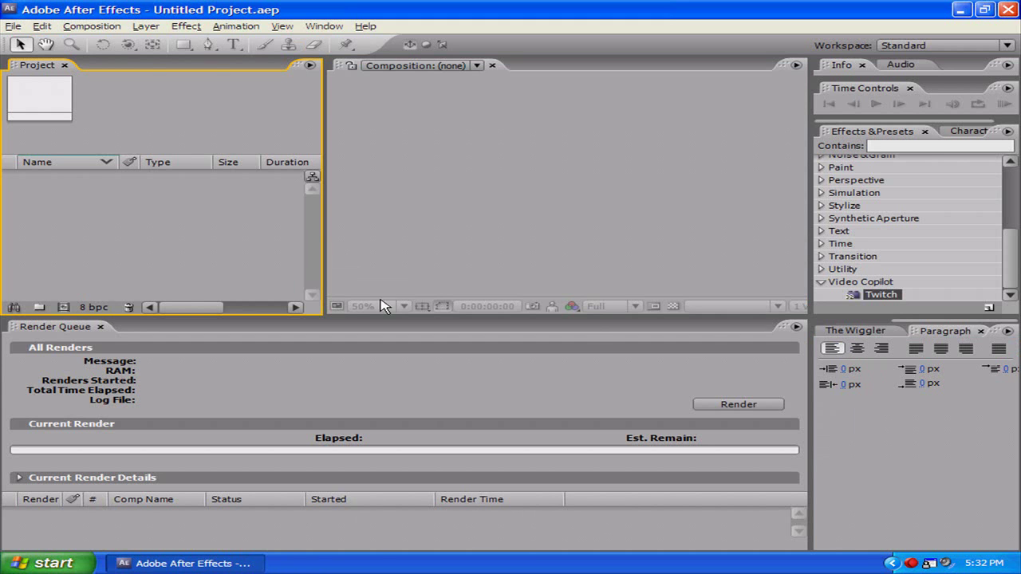
Import 3 Snipes.avi from My Documents > H3 Vids B4 Editing into the project
{"action": "double_click", "coordinate": [148, 277]}
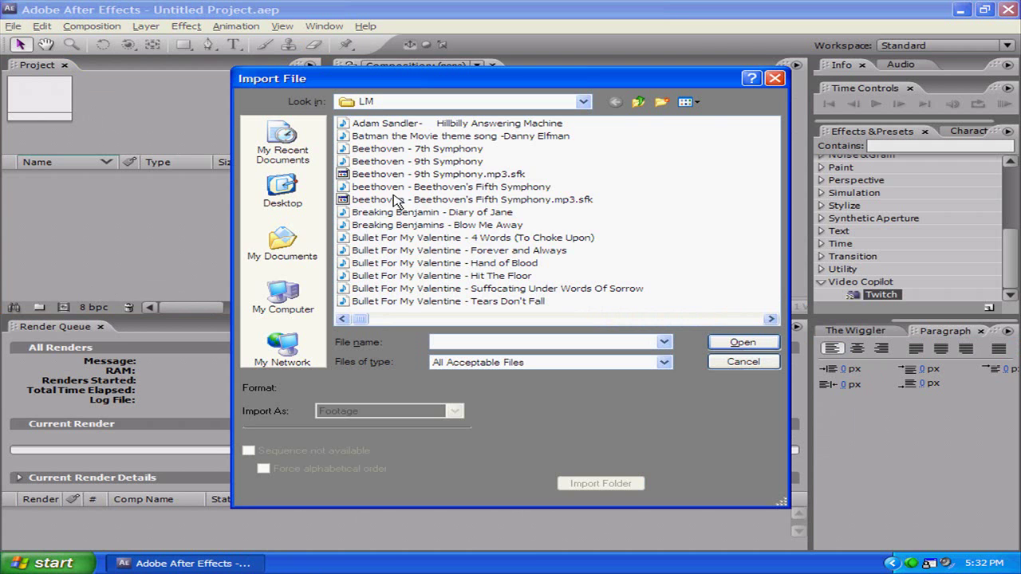
{"action": "left_click", "coordinate": [295, 240]}
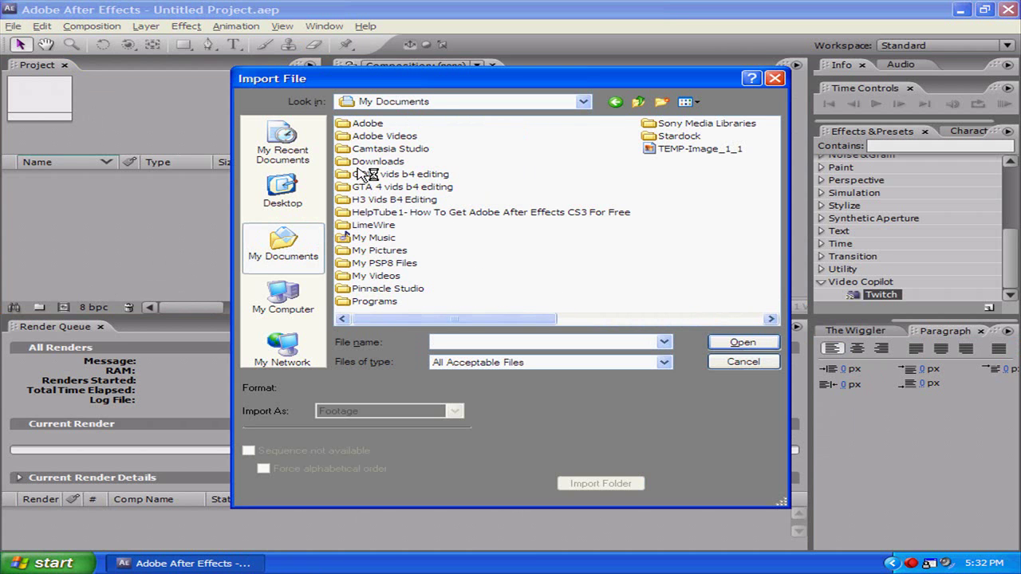
{"action": "double_click", "coordinate": [378, 199]}
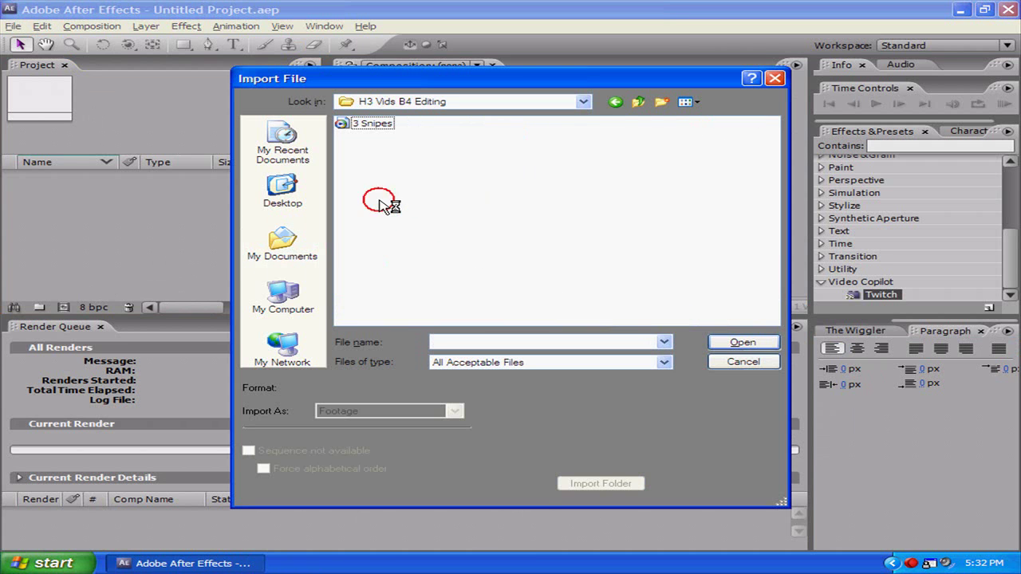
{"action": "left_click", "coordinate": [367, 125]}
{"action": "left_click", "coordinate": [745, 344]}
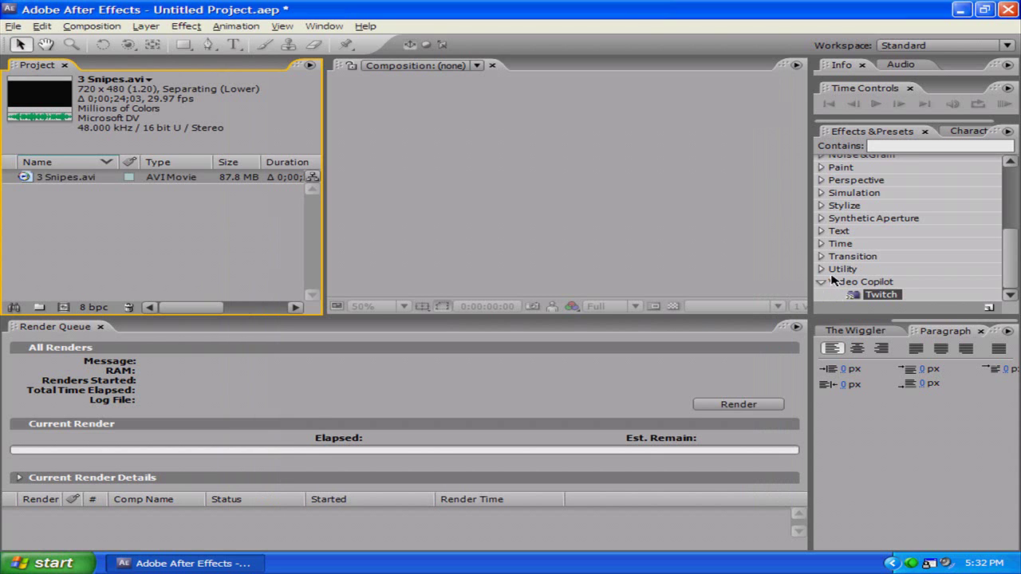
Widen the viewer and build a 720 x 480, 29.97 fps 3 Snipes composition from the clip
{"action": "left_click", "coordinate": [821, 283]}
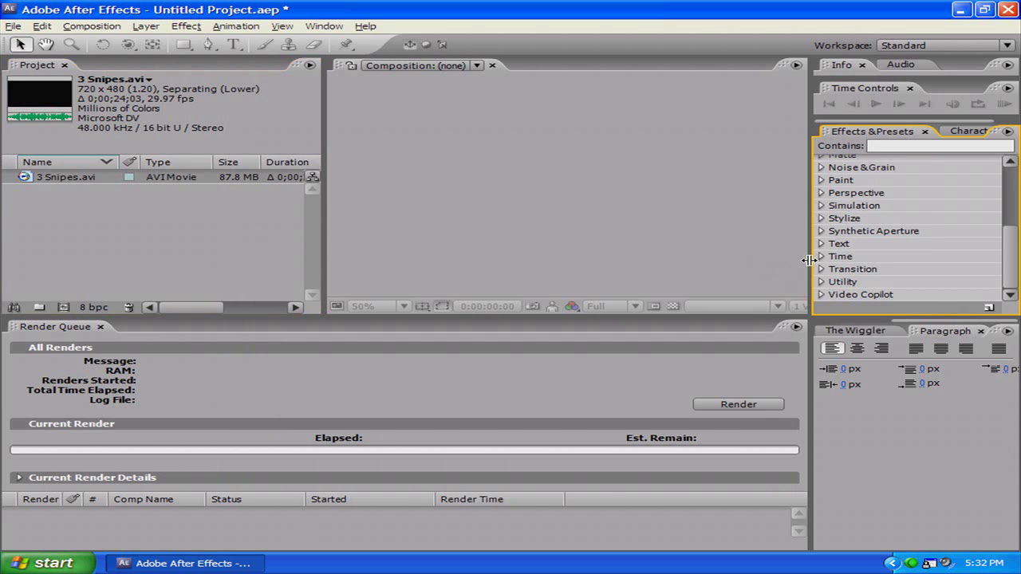
{"action": "mouse_move", "coordinate": [808, 260]}
{"action": "left_mouse_down"}
{"action": "mouse_move", "coordinate": [839, 254]}
{"action": "mouse_move", "coordinate": [823, 254]}
{"action": "left_mouse_up"}
{"action": "left_click_drag", "start_coordinate": [64, 180], "coordinate": [63, 307]}
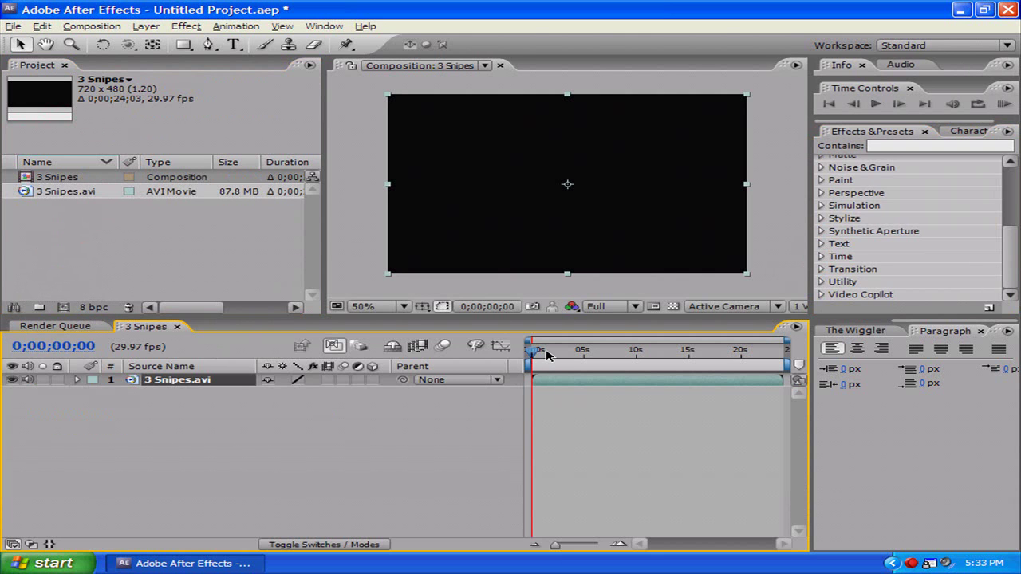
{"action": "left_click_drag", "start_coordinate": [532, 354], "coordinate": [632, 355]}
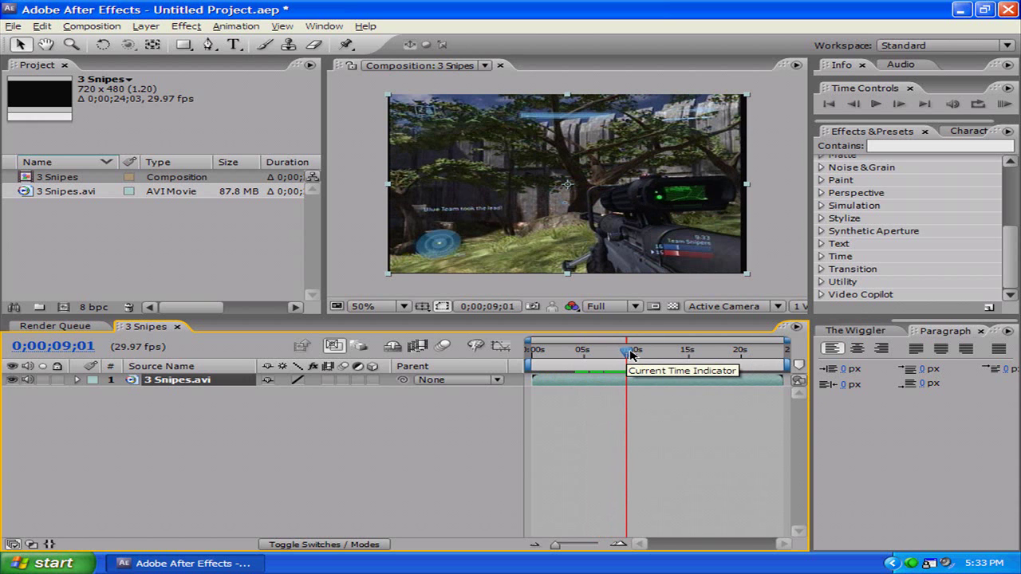
Trim the gameplay layer, stretch the footage to fill the frame, and show The Wiggler controls
{"action": "left_click_drag", "start_coordinate": [533, 380], "coordinate": [571, 382]}
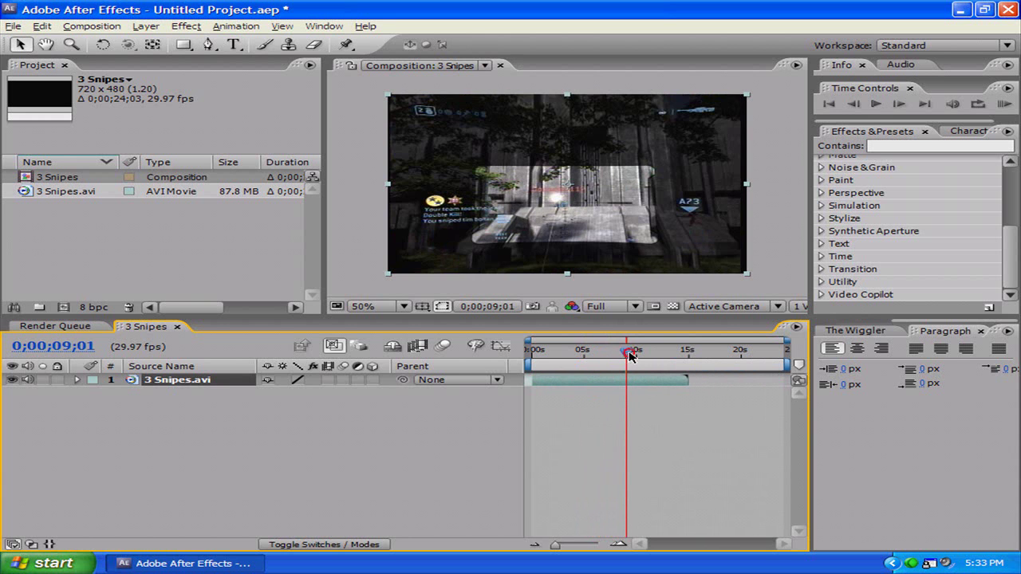
{"action": "left_click_drag", "start_coordinate": [627, 352], "coordinate": [658, 383]}
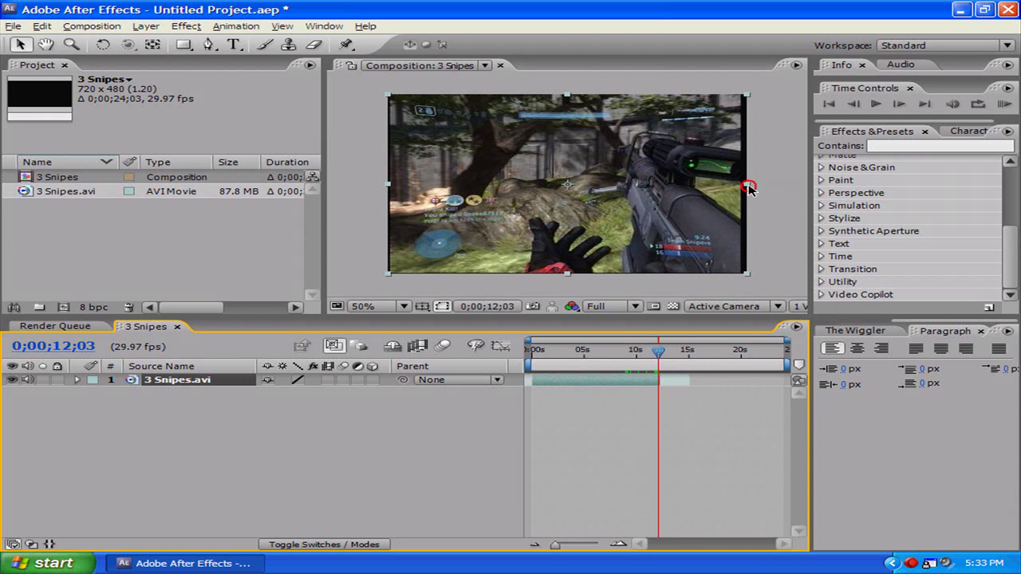
{"action": "mouse_move", "coordinate": [748, 187]}
{"action": "left_mouse_down"}
{"action": "mouse_move", "coordinate": [764, 186]}
{"action": "mouse_move", "coordinate": [755, 190]}
{"action": "left_mouse_up"}
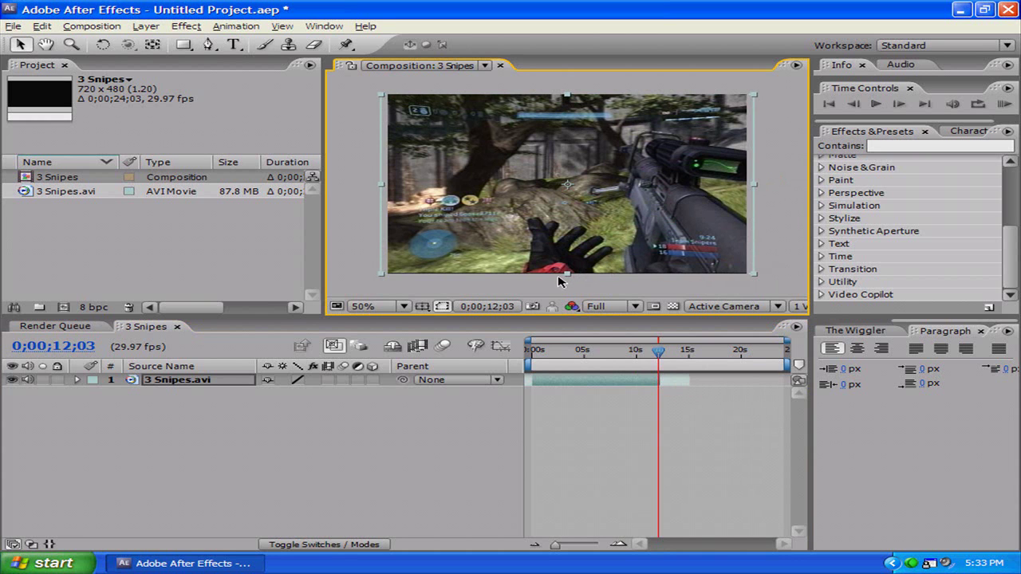
{"action": "left_click_drag", "start_coordinate": [567, 276], "coordinate": [566, 279]}
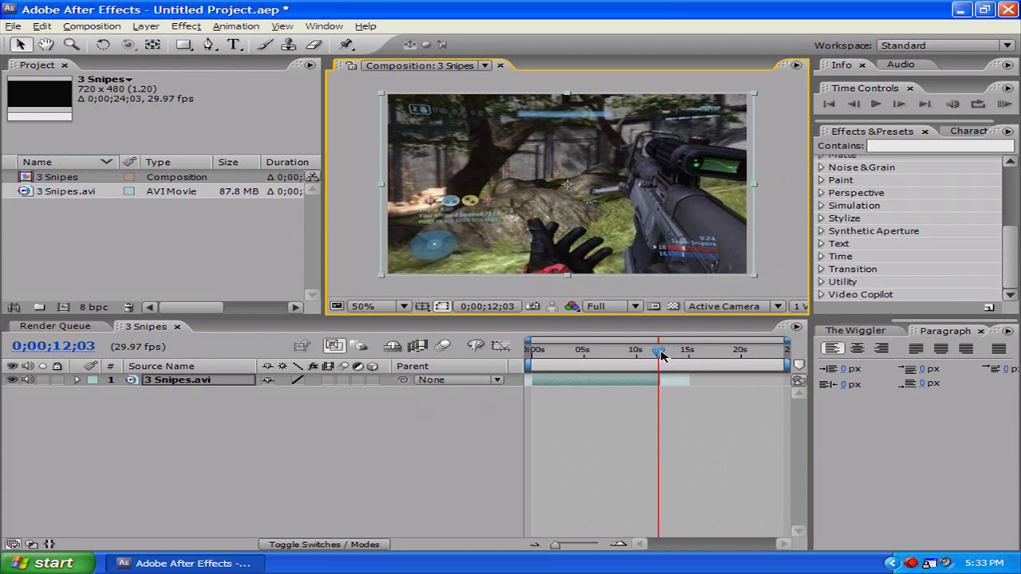
{"action": "left_click", "coordinate": [862, 330]}
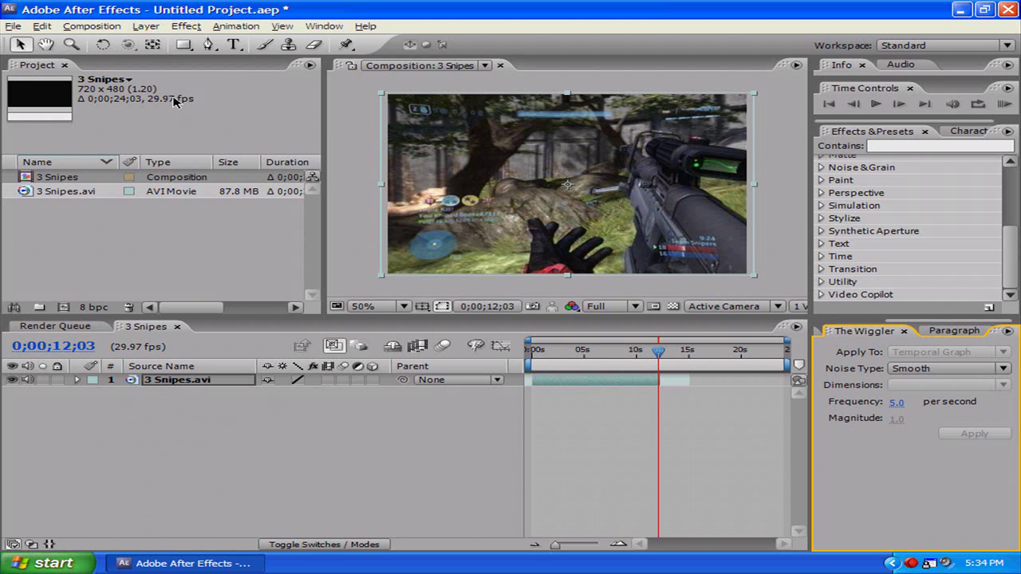
Add a Null Object layer above 3 Snipes.avi and return the time indicator to about 6 seconds
{"action": "left_click", "coordinate": [150, 29]}
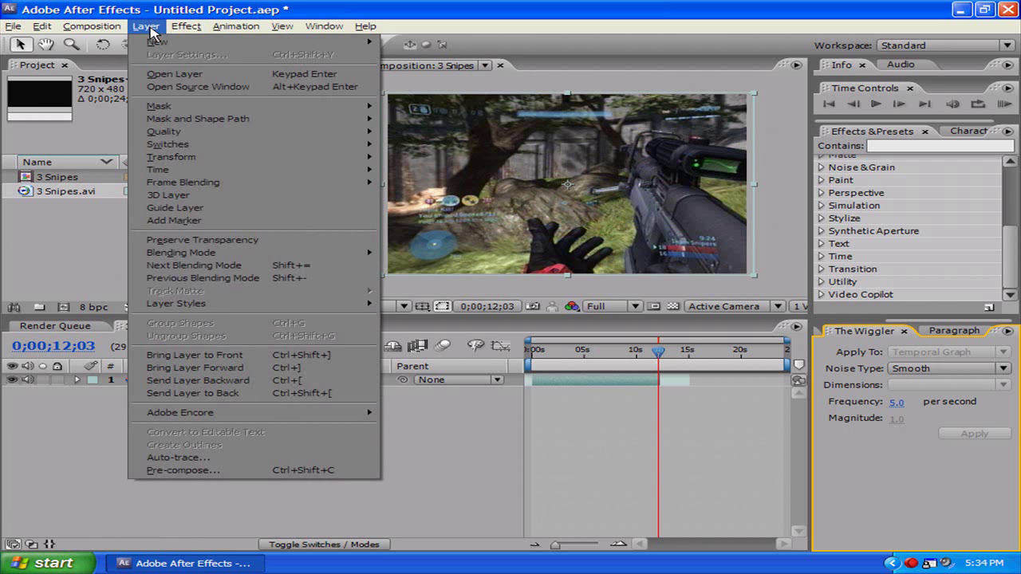
{"action": "left_click", "coordinate": [65, 429]}
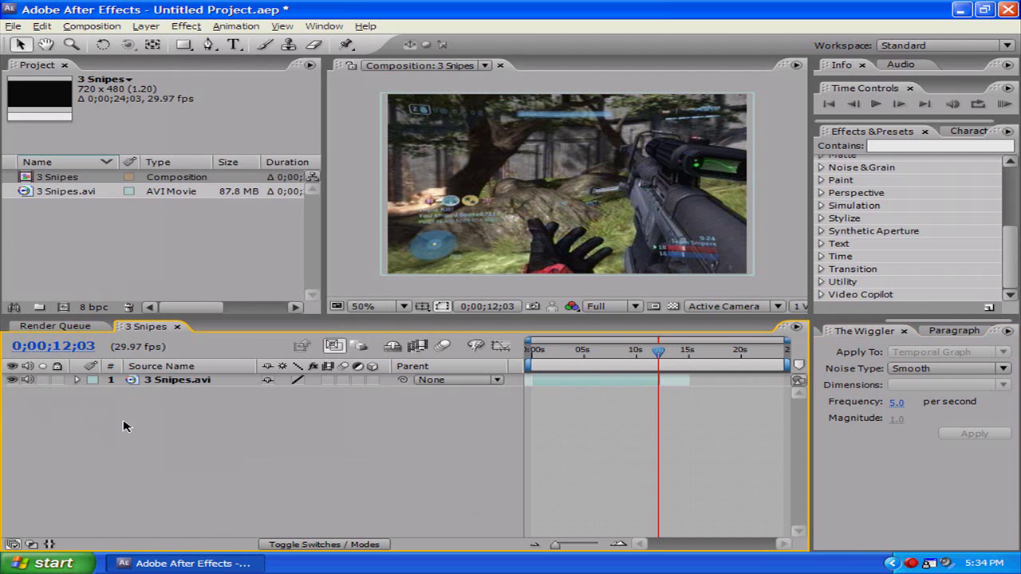
{"action": "right_click", "coordinate": [124, 425]}
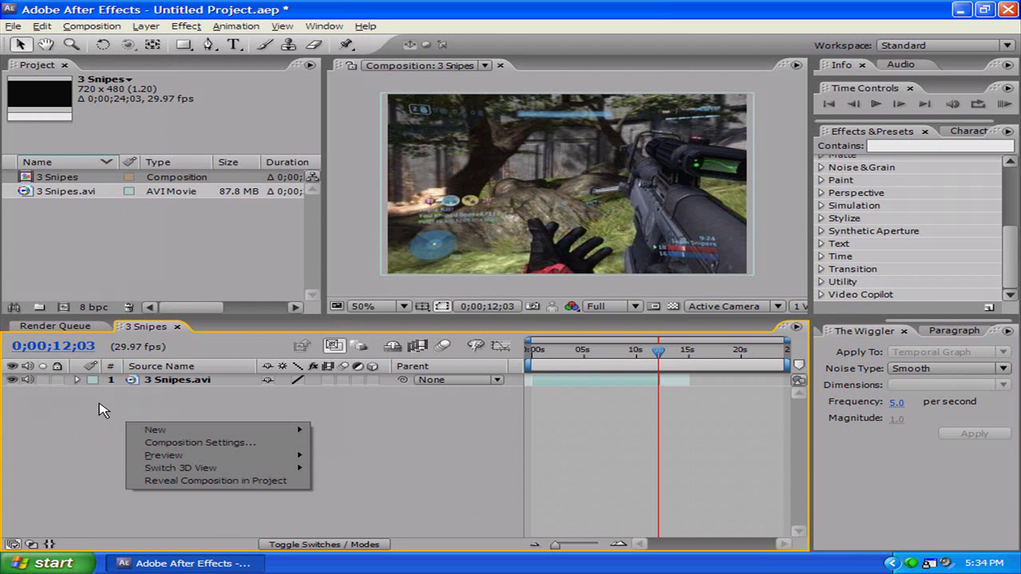
{"action": "mouse_move", "coordinate": [195, 433]}
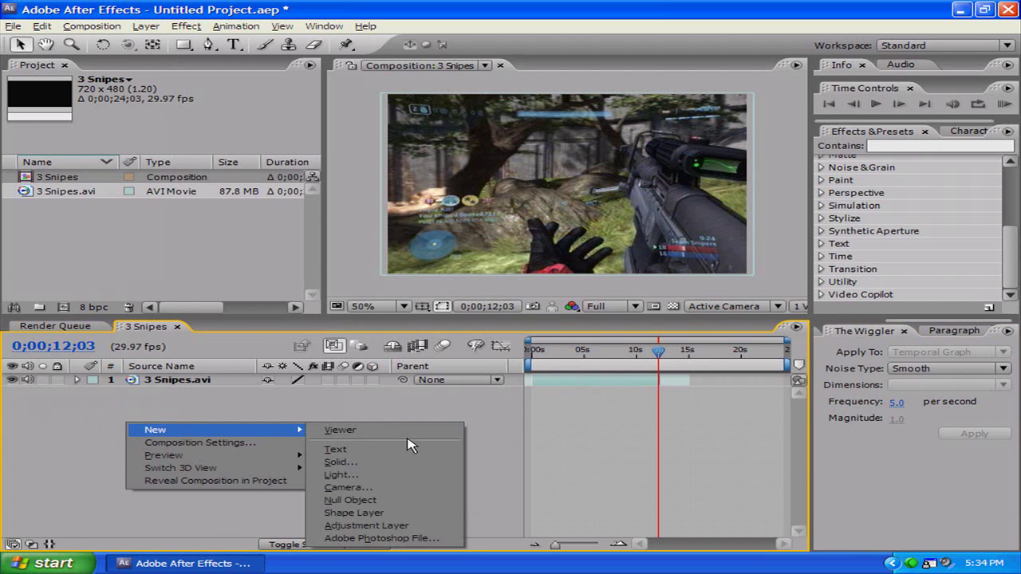
{"action": "left_click", "coordinate": [421, 505]}
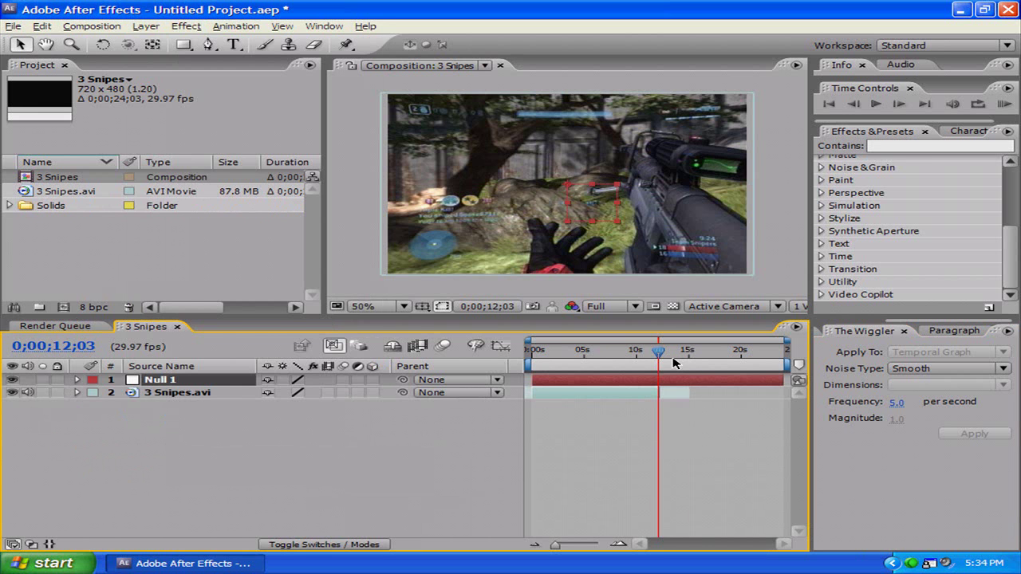
{"action": "left_click_drag", "start_coordinate": [661, 357], "coordinate": [602, 354]}
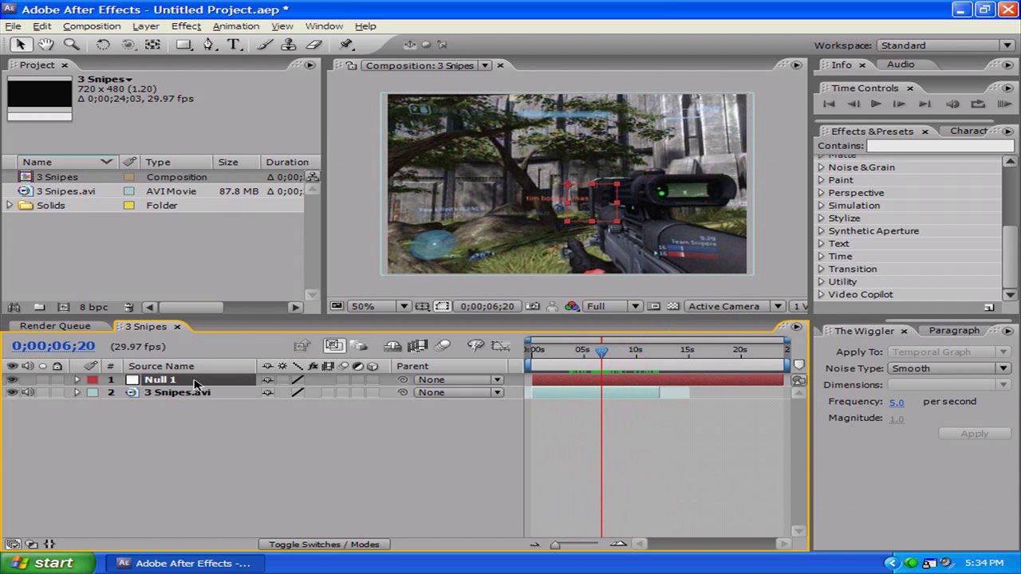
Reveal Null 1's Position and set its first keyframe at 360.0, 240.0 near 6 seconds
{"action": "key", "text": "p"}
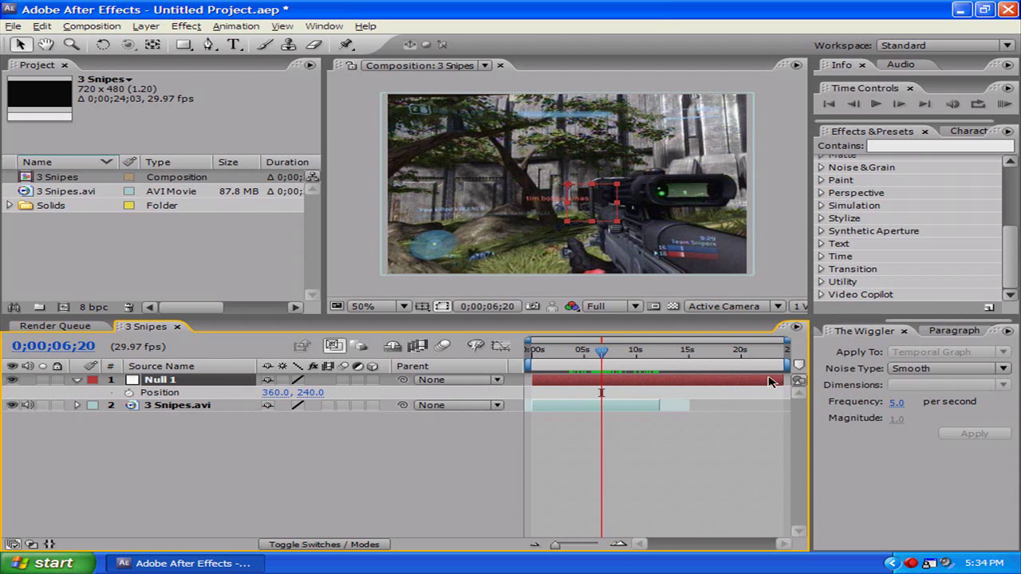
{"action": "left_click_drag", "start_coordinate": [784, 346], "coordinate": [680, 343]}
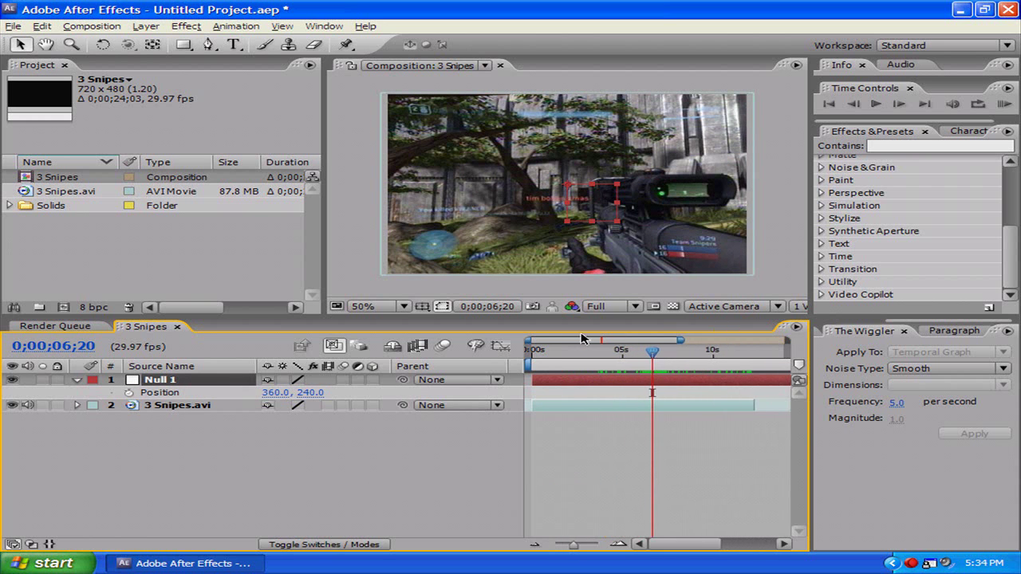
{"action": "left_click_drag", "start_coordinate": [529, 340], "coordinate": [621, 357]}
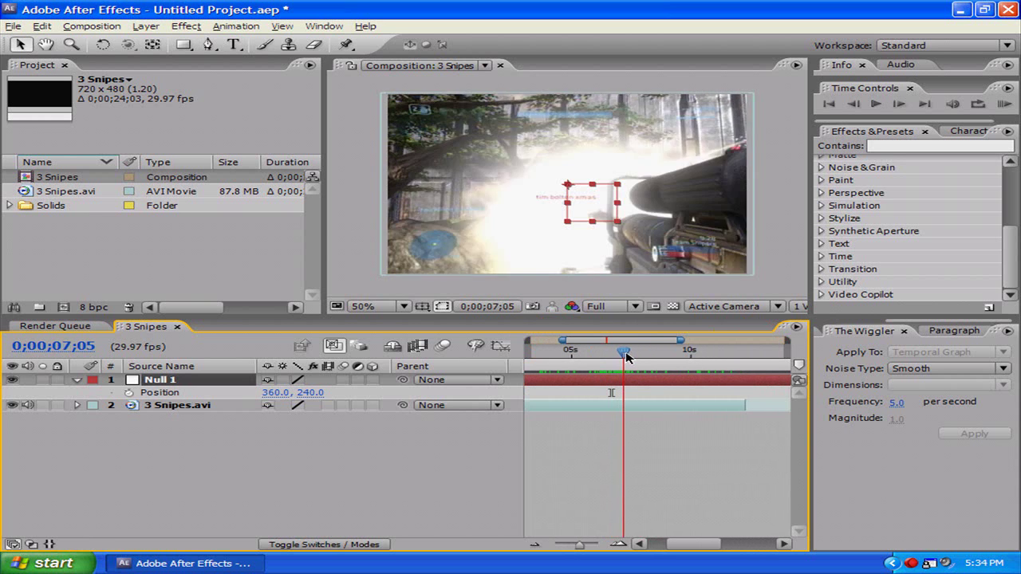
{"action": "left_click_drag", "start_coordinate": [626, 357], "coordinate": [626, 356]}
{"action": "left_click", "coordinate": [128, 393]}
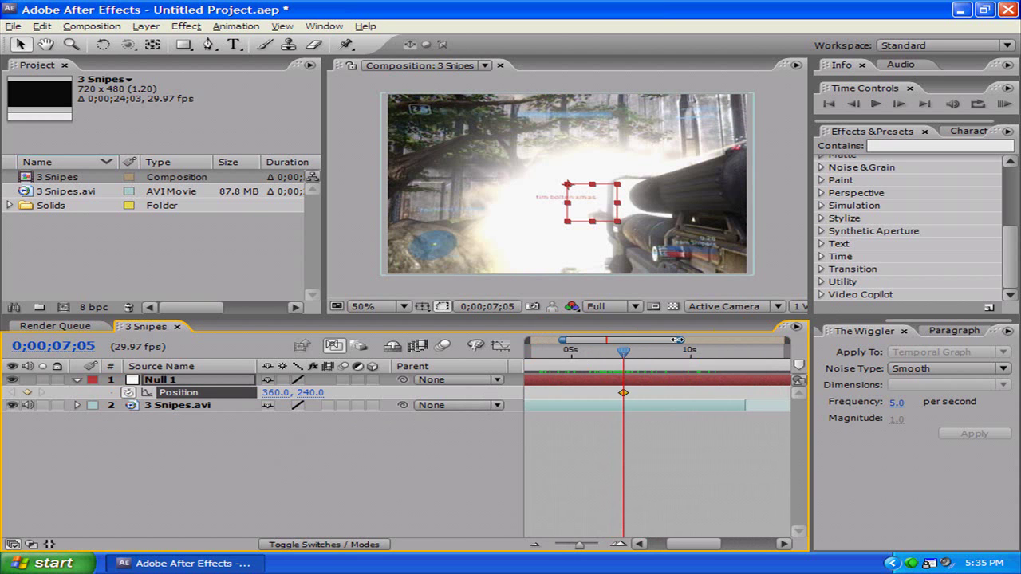
Add a second Position keyframe at 0;00;07;21 and select both keyframes
{"action": "left_click_drag", "start_coordinate": [677, 340], "coordinate": [647, 355]}
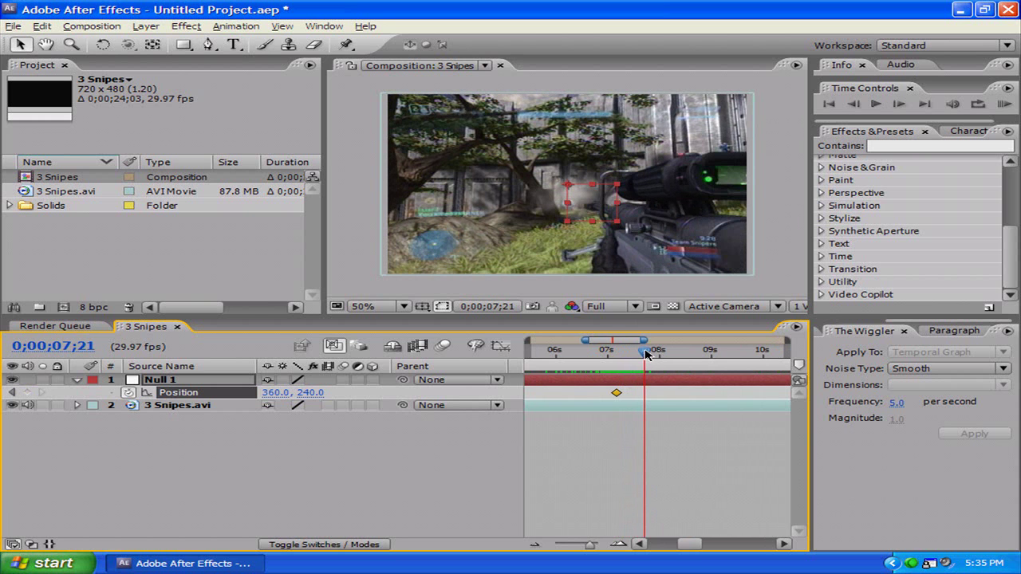
{"action": "left_click", "coordinate": [28, 393]}
{"action": "left_click_drag", "start_coordinate": [674, 395], "coordinate": [605, 398]}
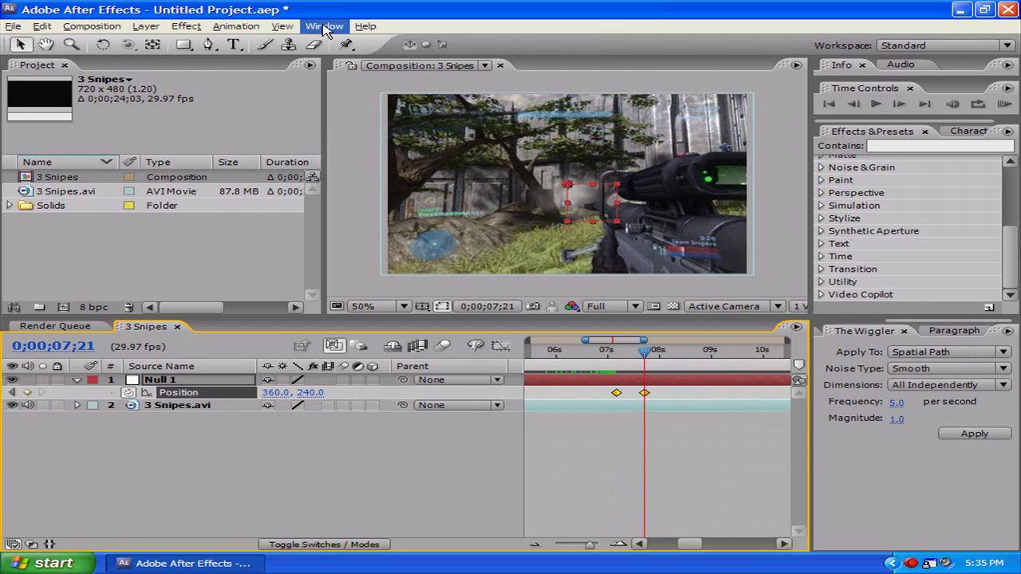
Activate The Wiggler panel with Apply To kept on Spatial Path
{"action": "left_click", "coordinate": [282, 25]}
{"action": "mouse_move", "coordinate": [324, 25]}
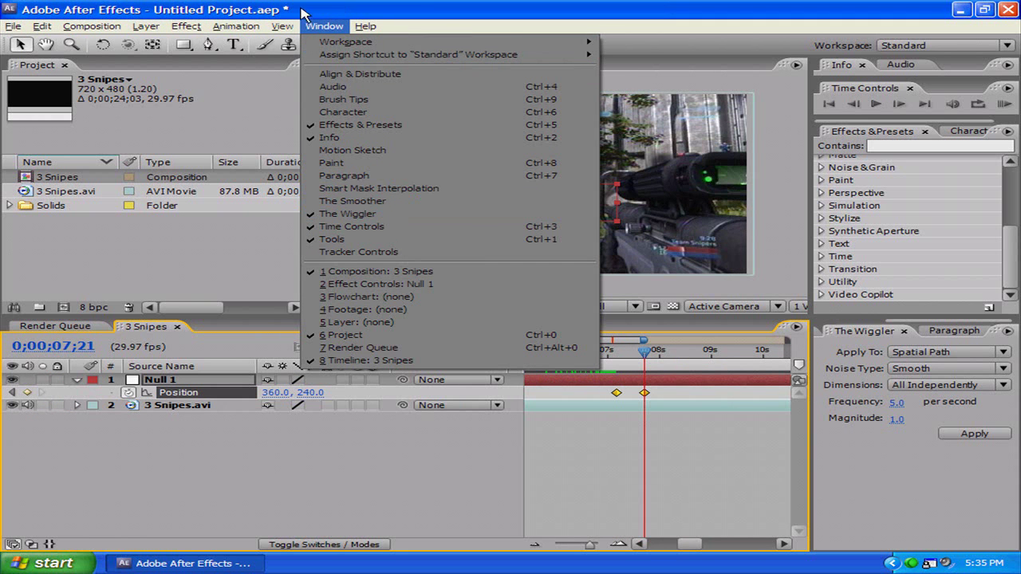
{"action": "left_click", "coordinate": [319, 26]}
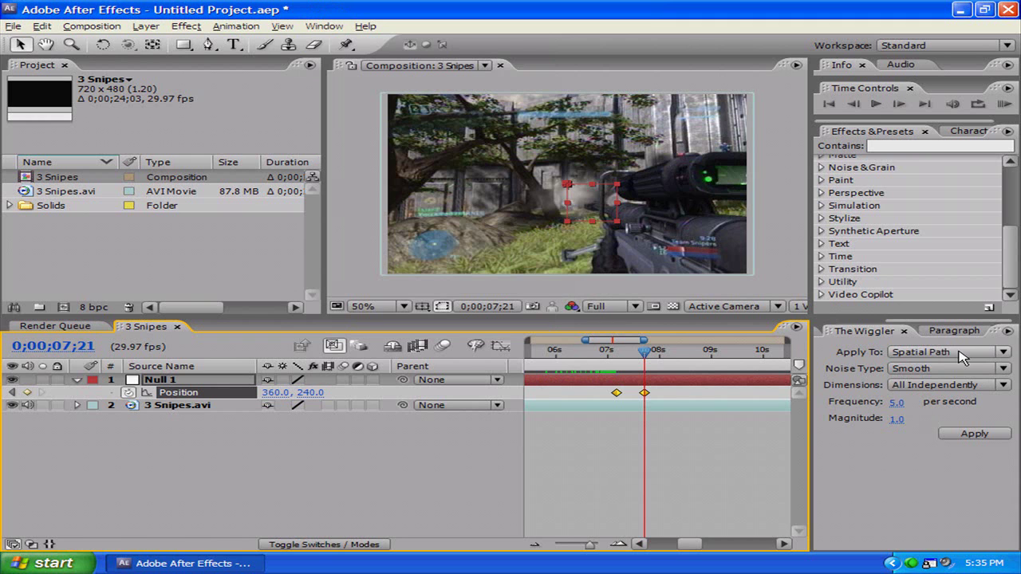
{"action": "left_click", "coordinate": [1011, 356]}
{"action": "left_click", "coordinate": [1003, 353]}
{"action": "left_click", "coordinate": [1003, 356]}
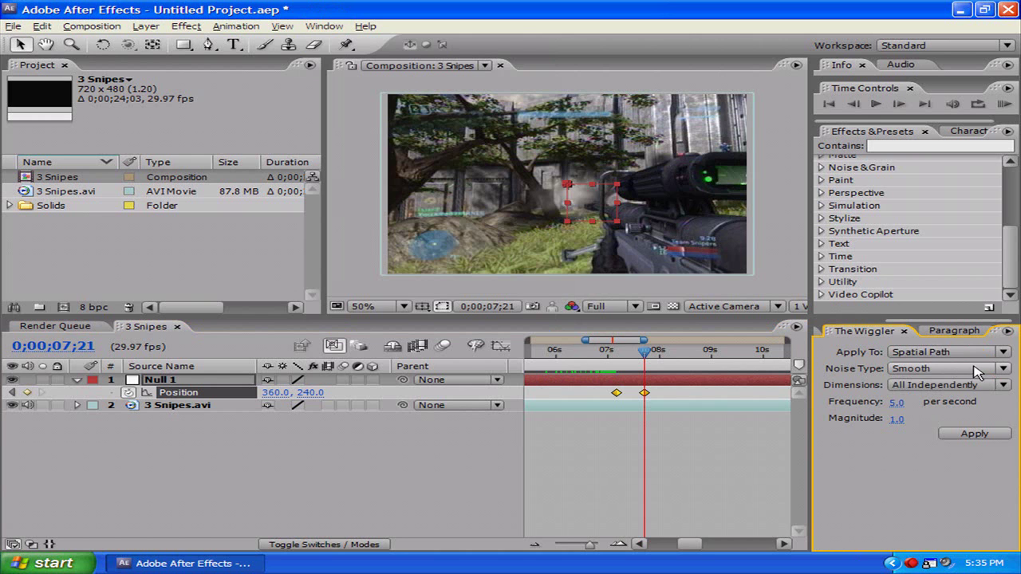
Wiggle the selected keys with Jagged noise, frequency 30 and magnitude 7
{"action": "left_click", "coordinate": [1004, 369]}
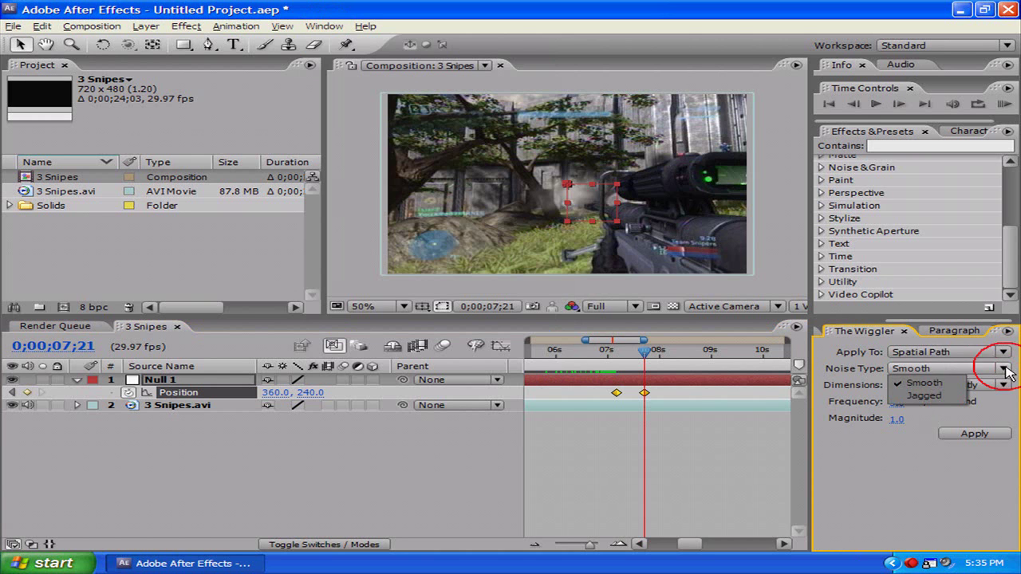
{"action": "left_click", "coordinate": [923, 396]}
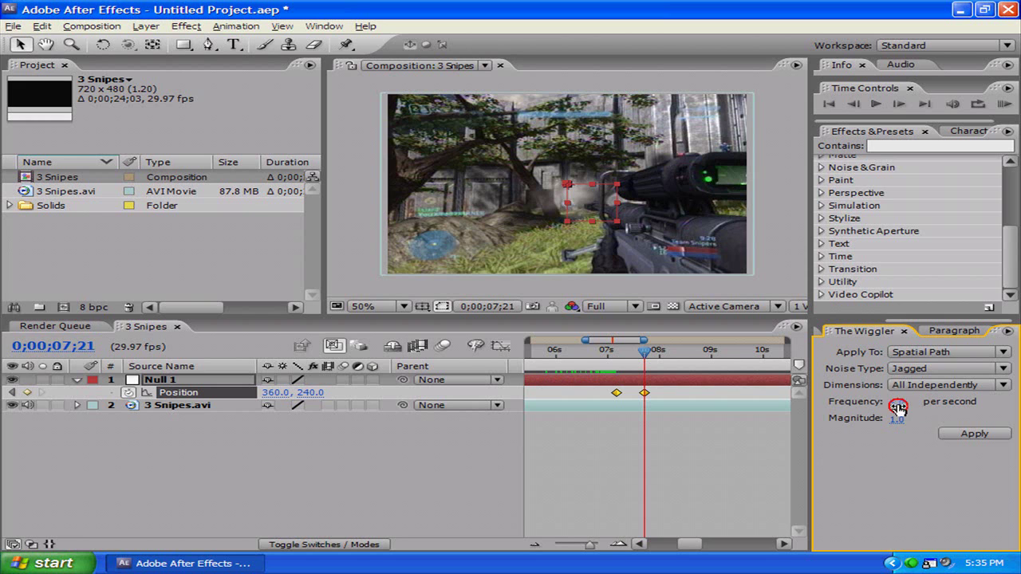
{"action": "left_click_drag", "start_coordinate": [897, 408], "coordinate": [913, 406]}
{"action": "left_click_drag", "start_coordinate": [900, 429], "coordinate": [907, 422]}
{"action": "left_click", "coordinate": [949, 433]}
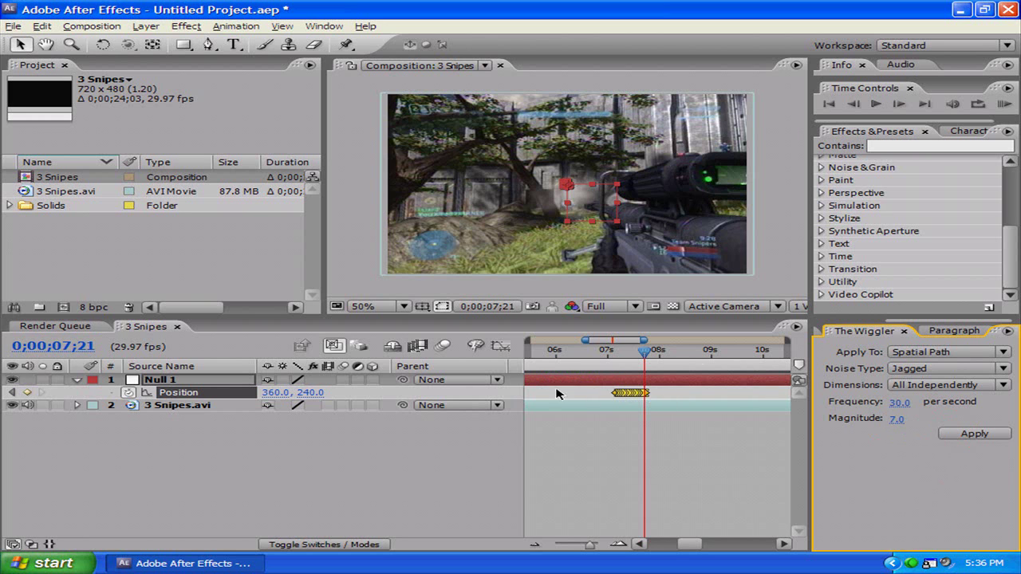
{"action": "left_click_drag", "start_coordinate": [653, 343], "coordinate": [603, 342]}
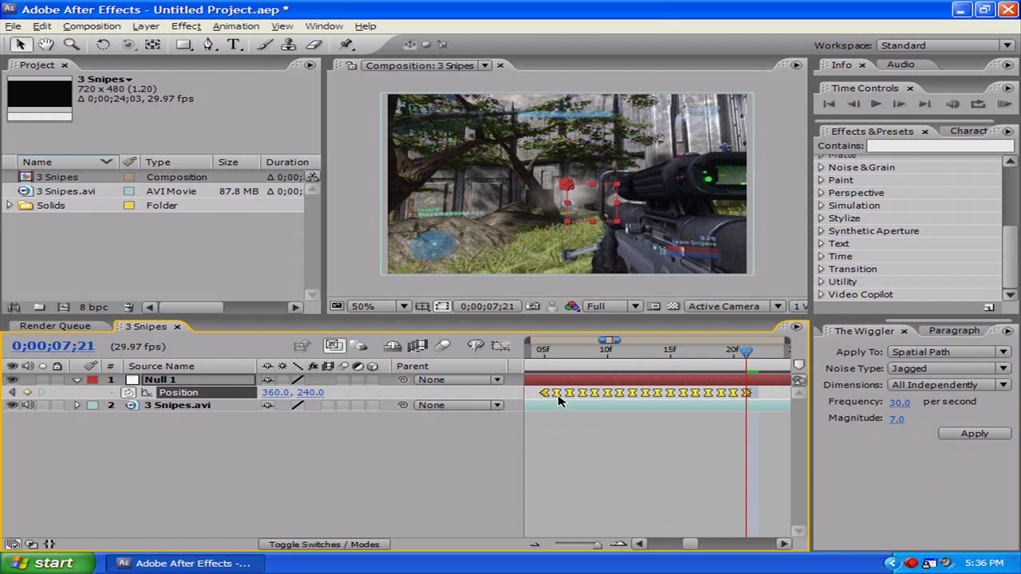
{"action": "left_click", "coordinate": [732, 394]}
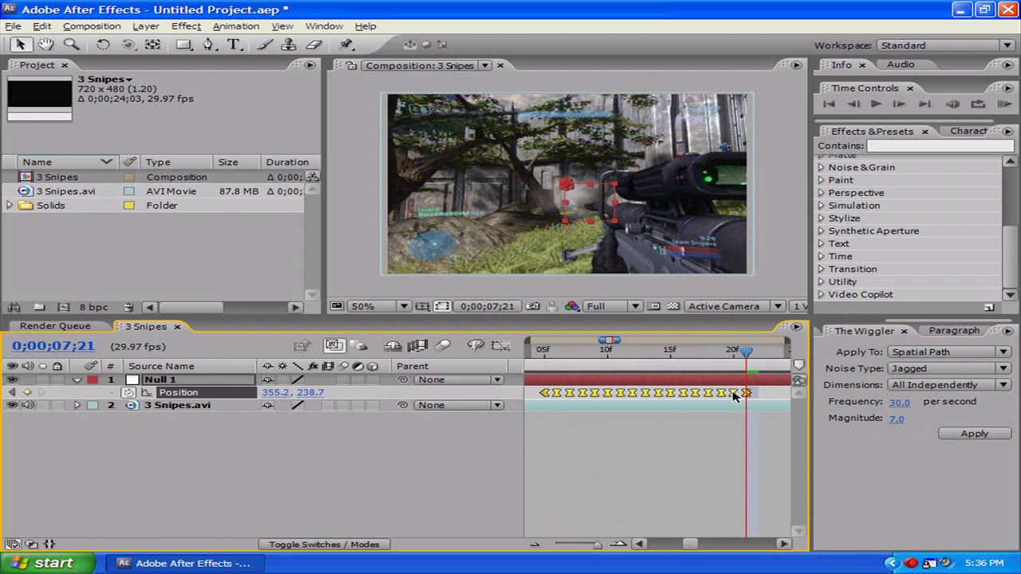
{"action": "right_click", "coordinate": [732, 394]}
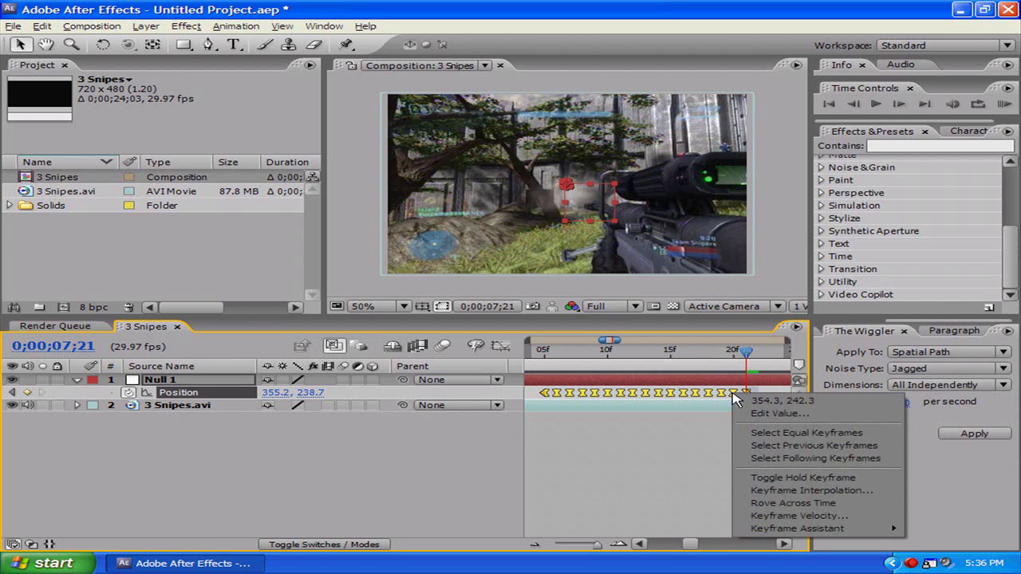
{"action": "mouse_move", "coordinate": [846, 528]}
{"action": "left_click", "coordinate": [740, 349]}
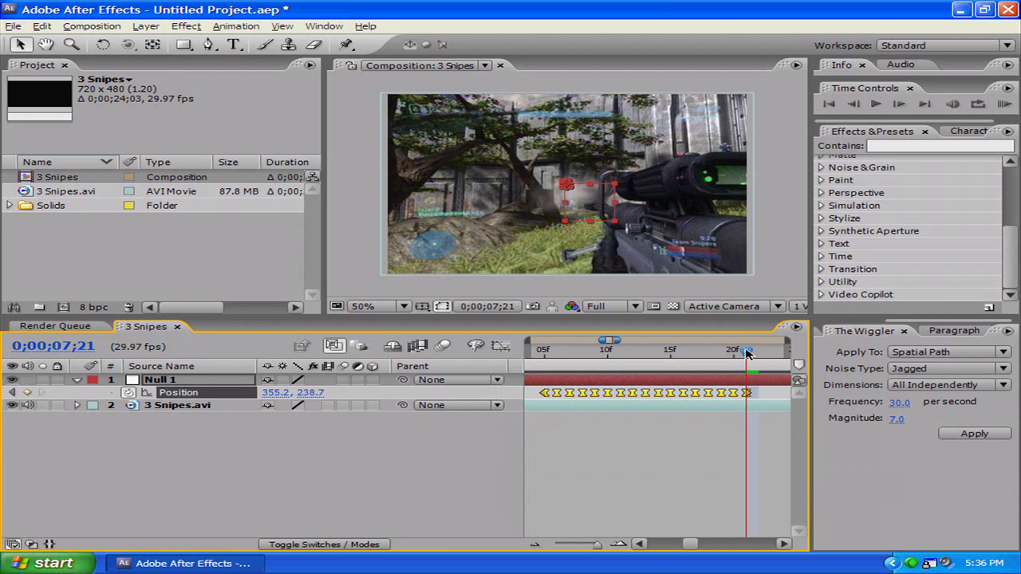
{"action": "mouse_move", "coordinate": [747, 353]}
{"action": "left_mouse_down"}
{"action": "mouse_move", "coordinate": [549, 365]}
{"action": "mouse_move", "coordinate": [746, 373]}
{"action": "left_mouse_up"}
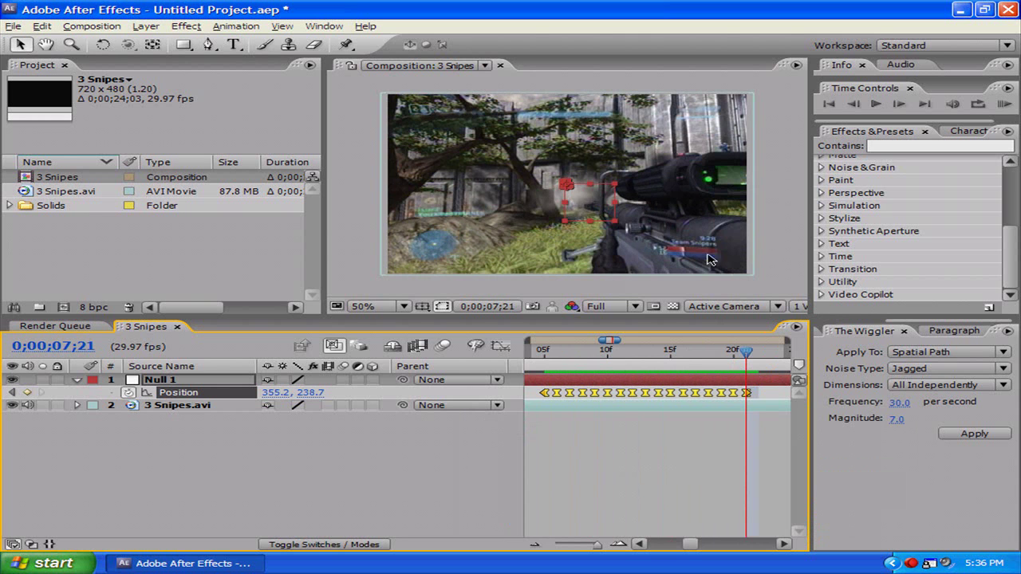
{"action": "scroll", "coordinate": [627, 233], "scroll_direction": "up", "scroll_amount": 7}
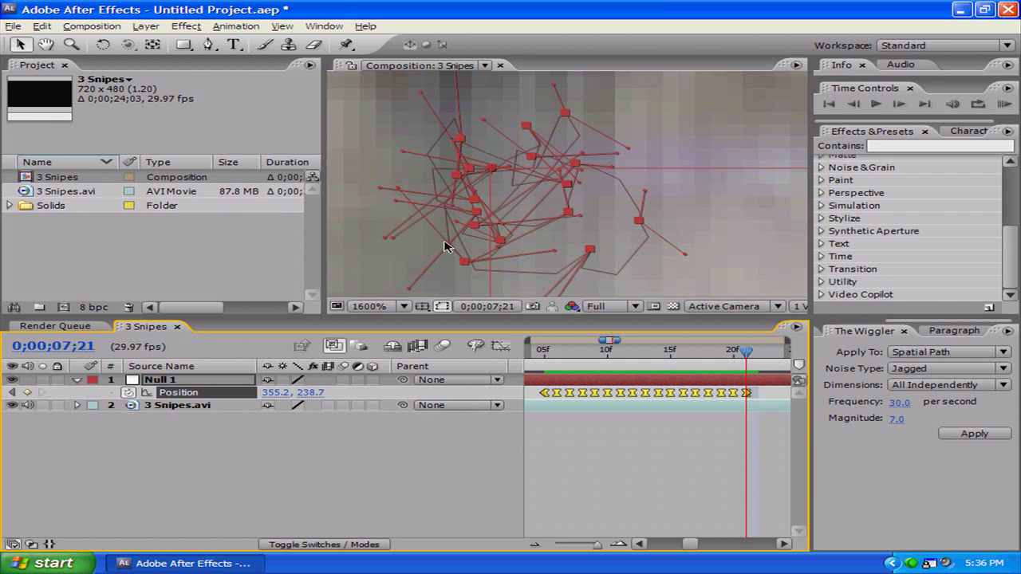
{"action": "scroll", "coordinate": [593, 245], "scroll_direction": "down", "scroll_amount": 5}
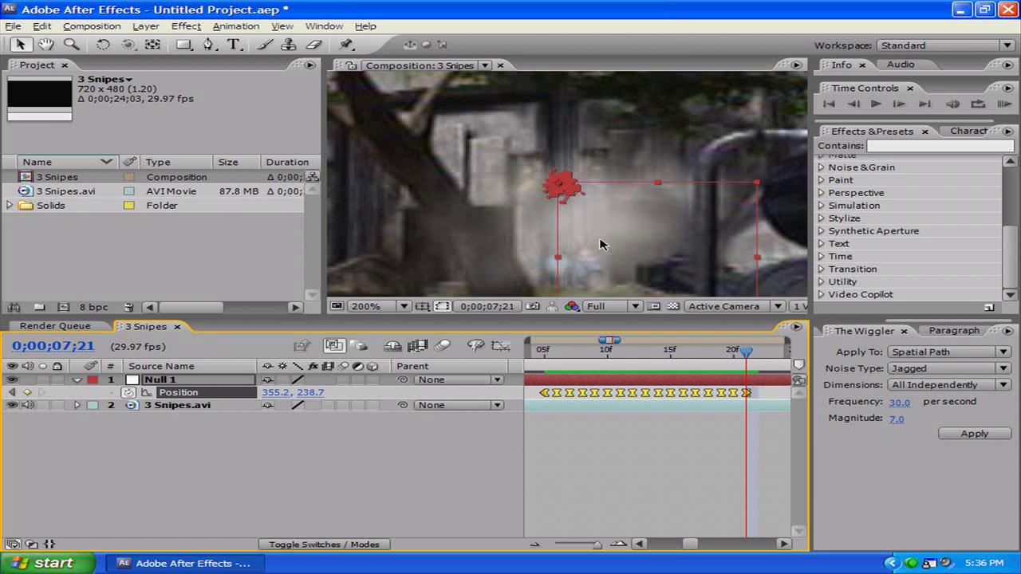
{"action": "scroll", "coordinate": [611, 231], "scroll_direction": "down", "scroll_amount": 2}
{"action": "left_click_drag", "start_coordinate": [745, 351], "coordinate": [790, 354]}
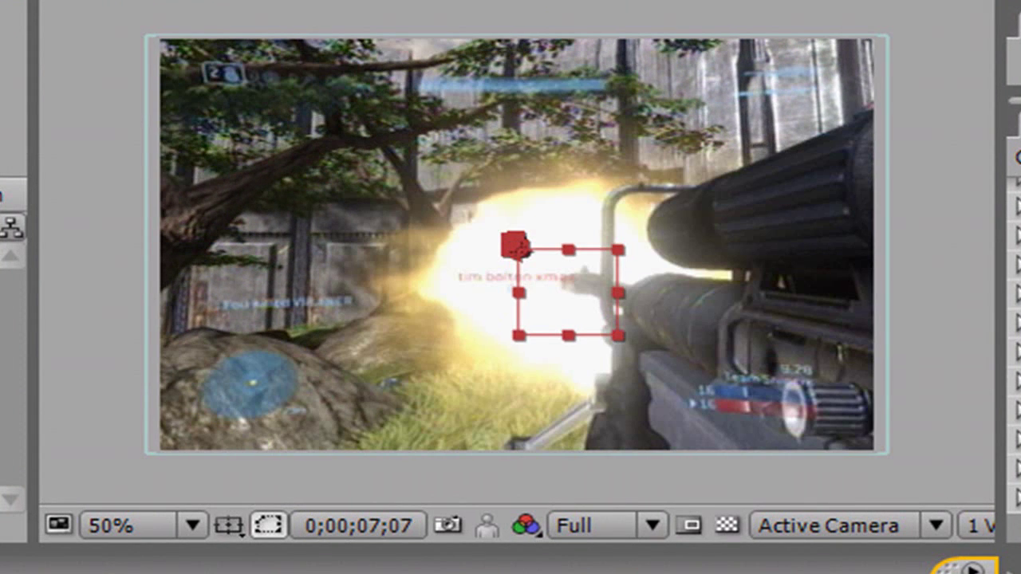
{"action": "left_click_drag", "start_coordinate": [576, 573], "coordinate": [597, 573]}
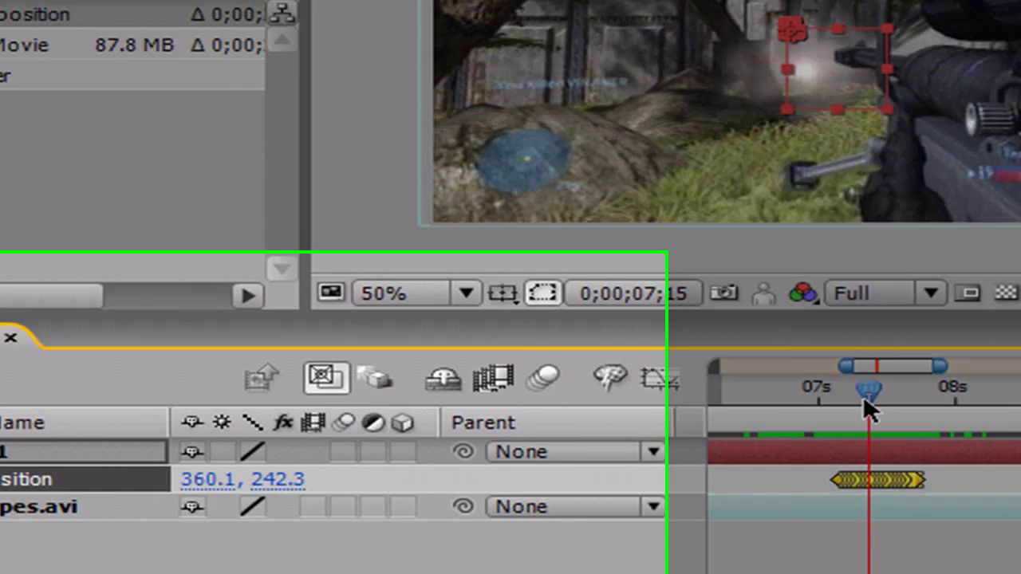
{"action": "left_click_drag", "start_coordinate": [863, 394], "coordinate": [830, 395]}
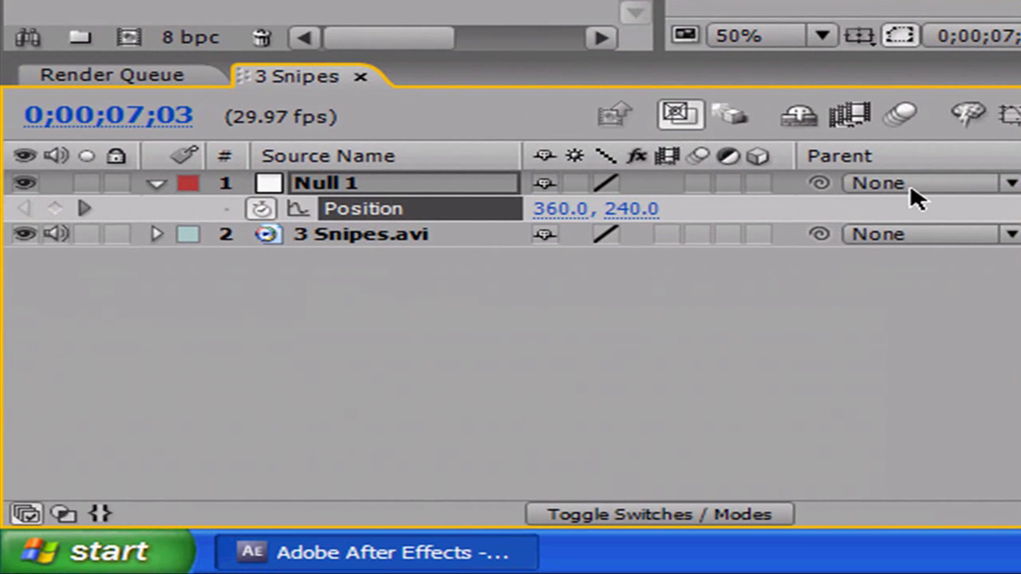
Parent 3 Snipes.avi to Null 1 and play the composition to preview the shake
{"action": "left_click", "coordinate": [155, 184]}
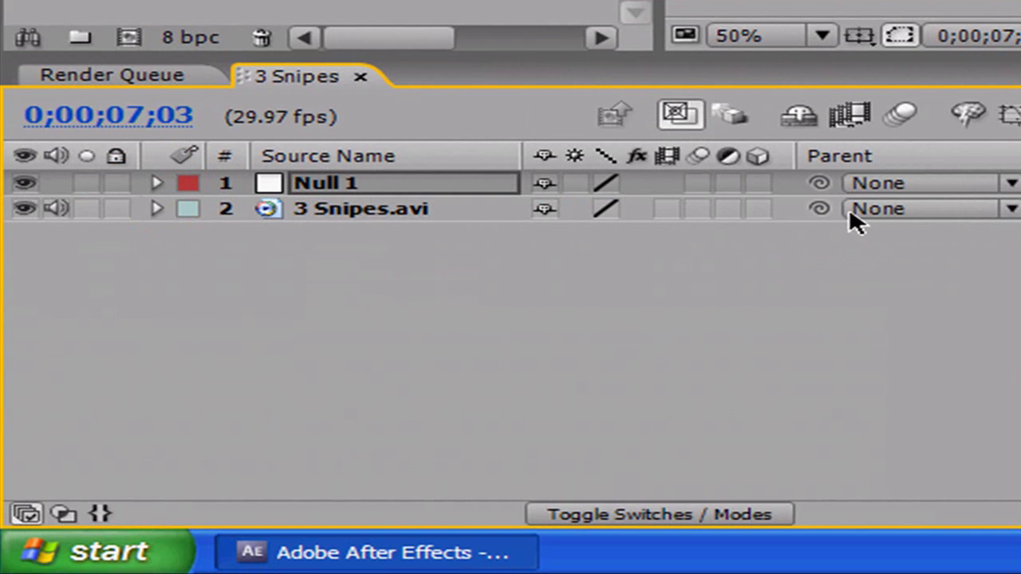
{"action": "left_click_drag", "start_coordinate": [816, 210], "coordinate": [421, 198]}
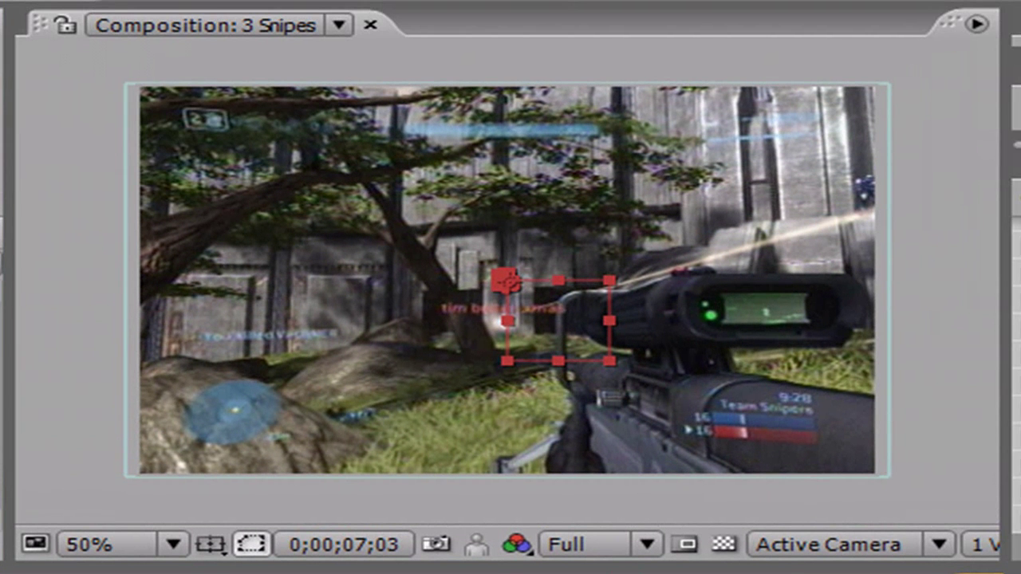
{"action": "key", "text": "space"}
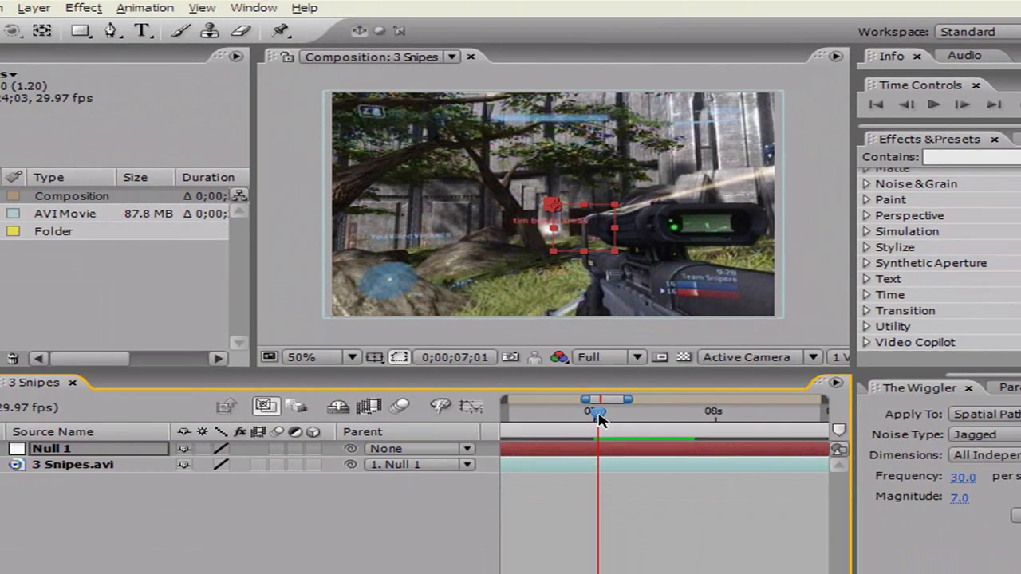
{"action": "left_click", "coordinate": [598, 419]}
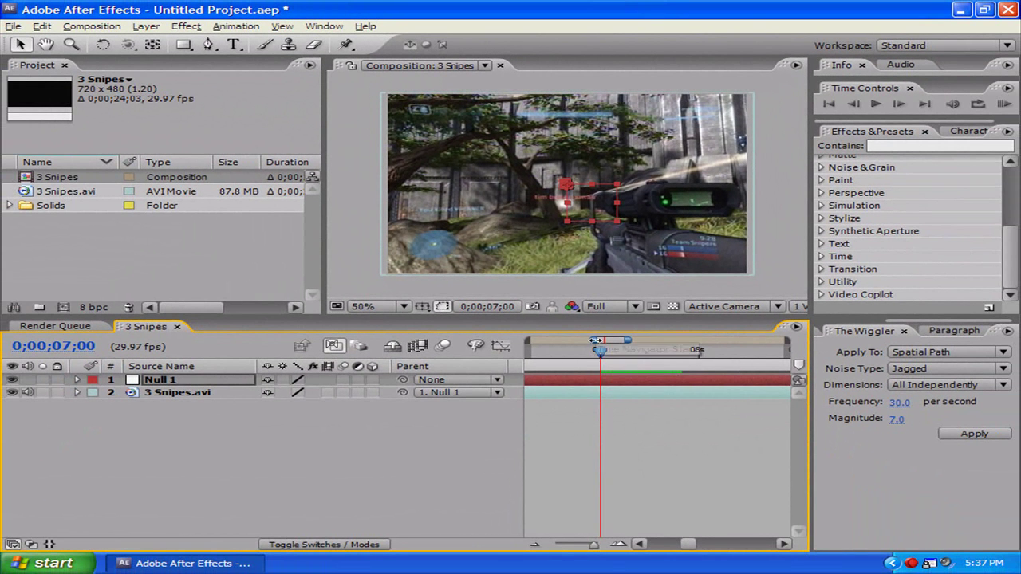
Start the work area near 0;00;06;28 and zoom the timeline onto the 7–8 second wiggle keys
{"action": "left_click_drag", "start_coordinate": [584, 399], "coordinate": [510, 401]}
{"action": "left_click", "coordinate": [531, 351]}
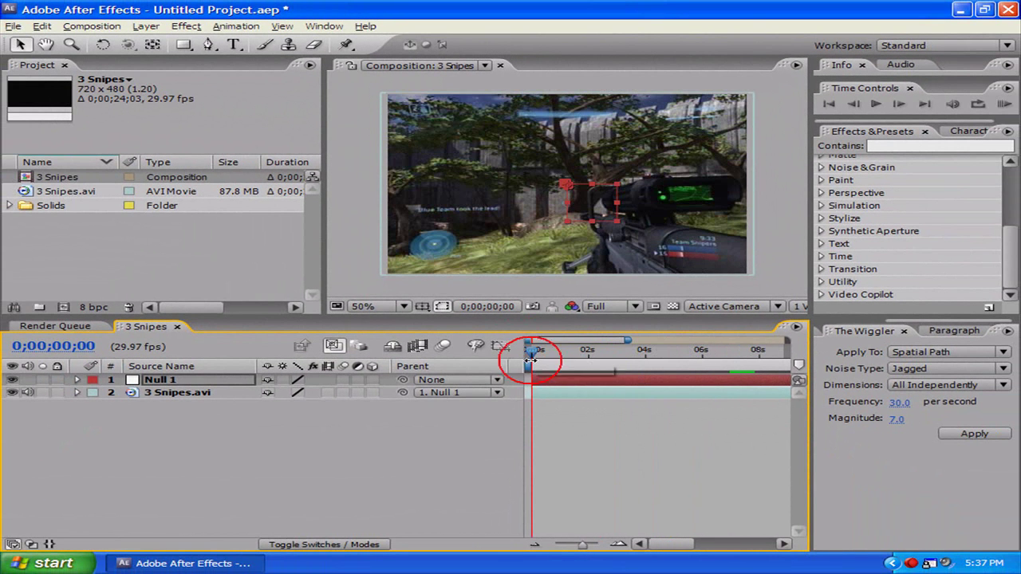
{"action": "left_click", "coordinate": [730, 353]}
{"action": "left_click_drag", "start_coordinate": [531, 365], "coordinate": [727, 364]}
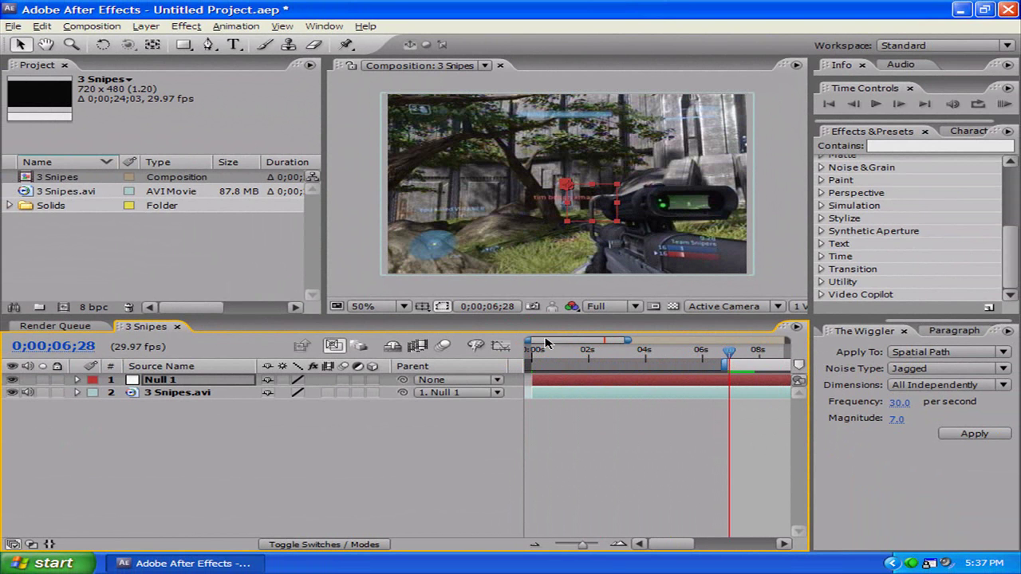
{"action": "left_click_drag", "start_coordinate": [526, 340], "coordinate": [596, 340]}
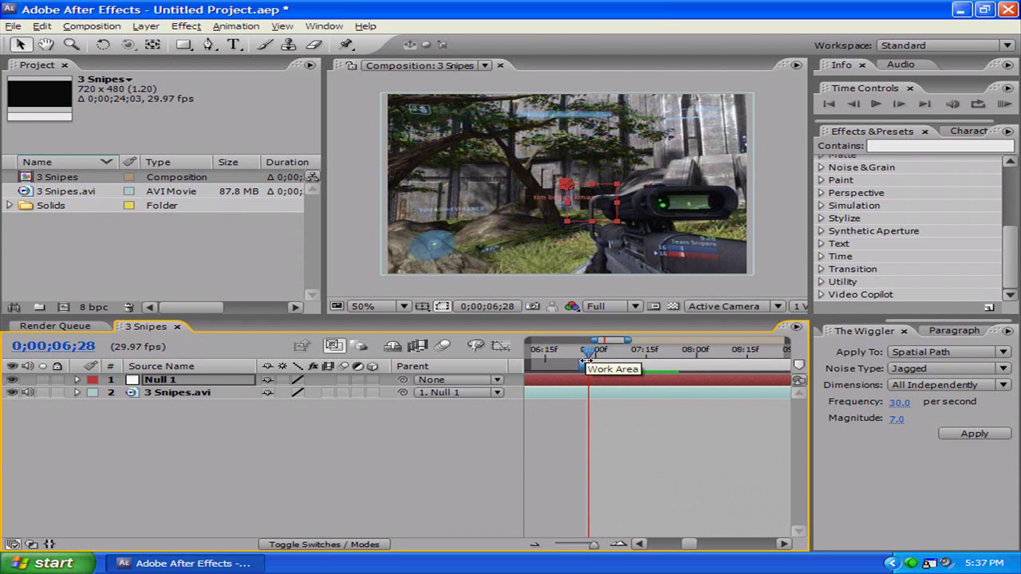
RAM-preview the shake span several times, ending at 0;00;06;27 just before the wiggle keys
{"action": "key", "text": "KP_0"}
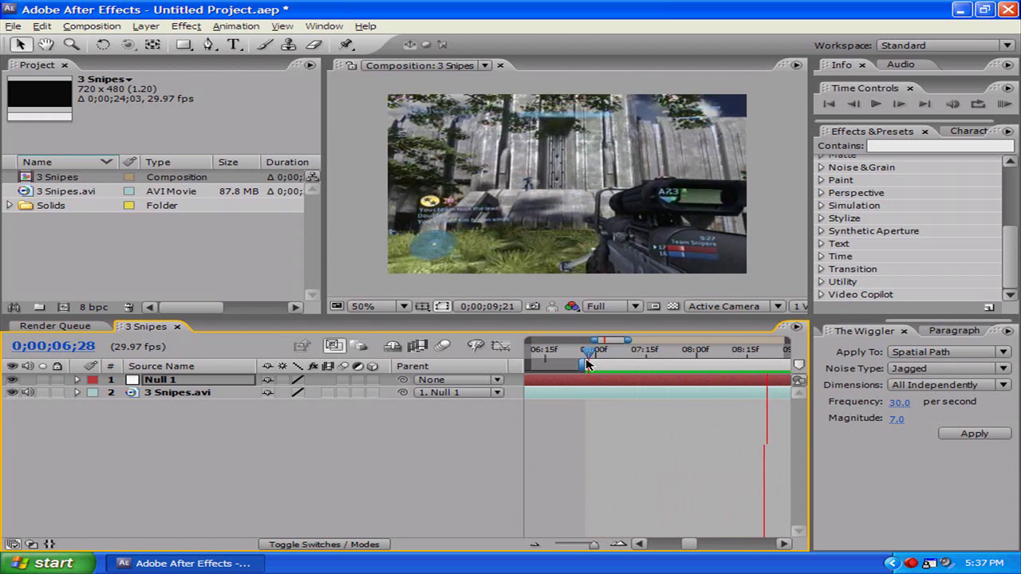
{"action": "key", "text": "space"}
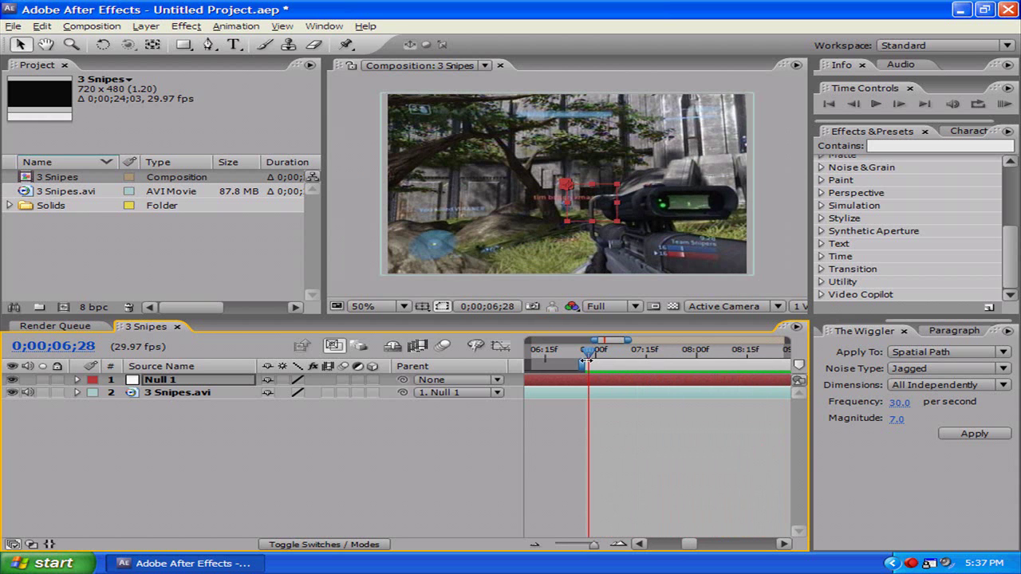
{"action": "key", "text": "space"}
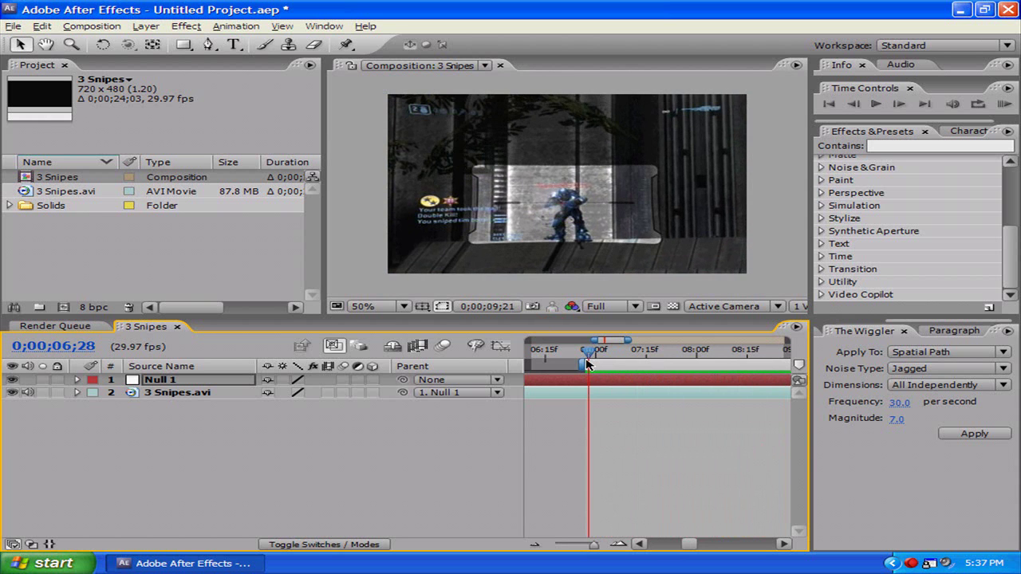
{"action": "key", "text": "space"}
{"action": "key", "text": "space"}
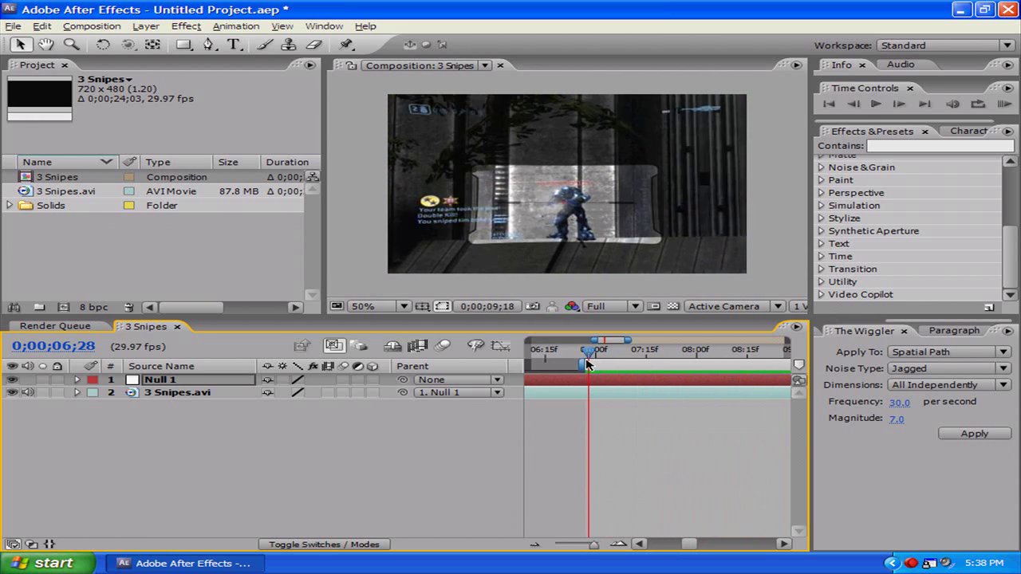
{"action": "key", "text": "space"}
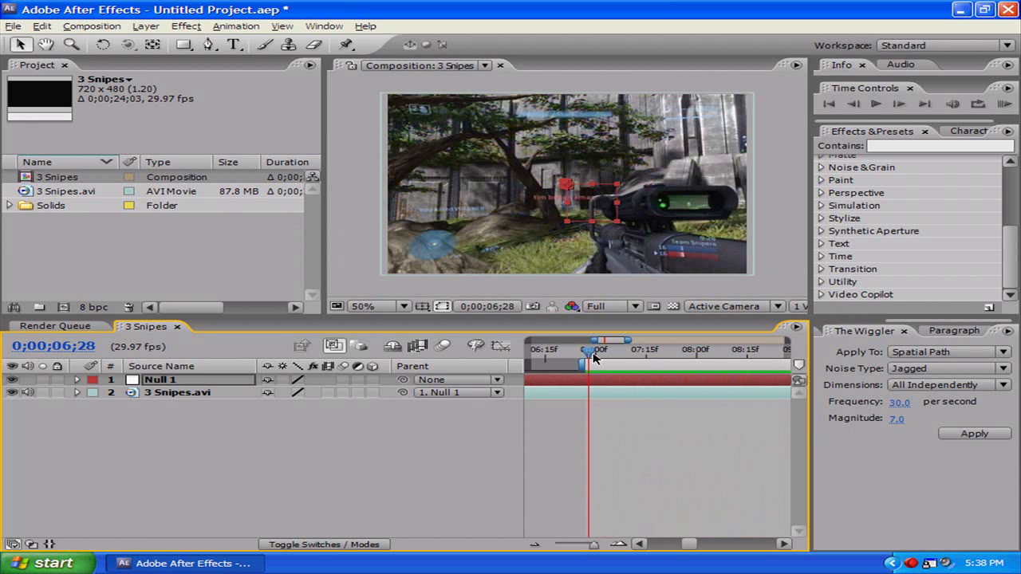
{"action": "left_click_drag", "start_coordinate": [593, 357], "coordinate": [591, 358]}
{"action": "key", "text": "space"}
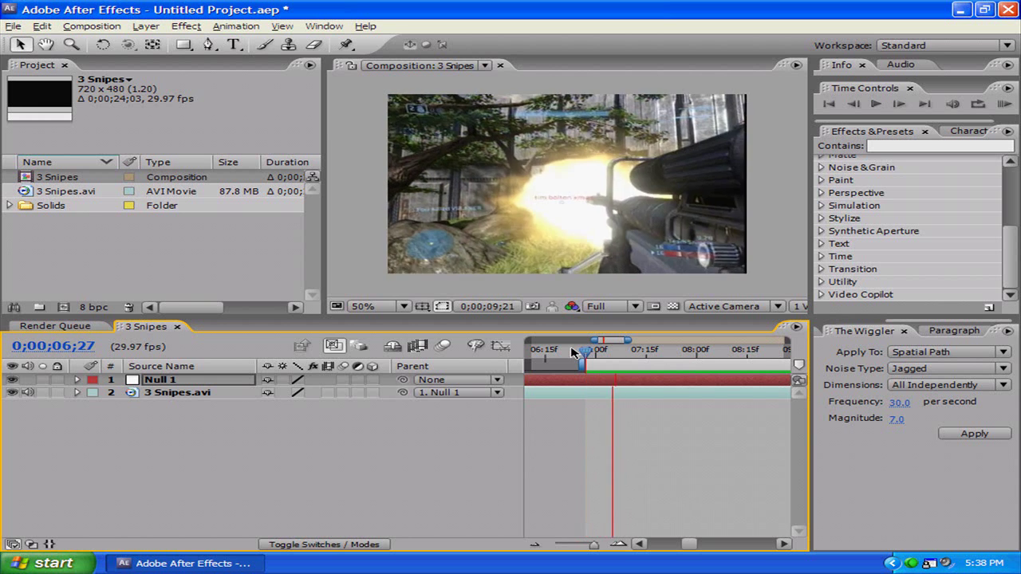
{"action": "key", "text": "space"}
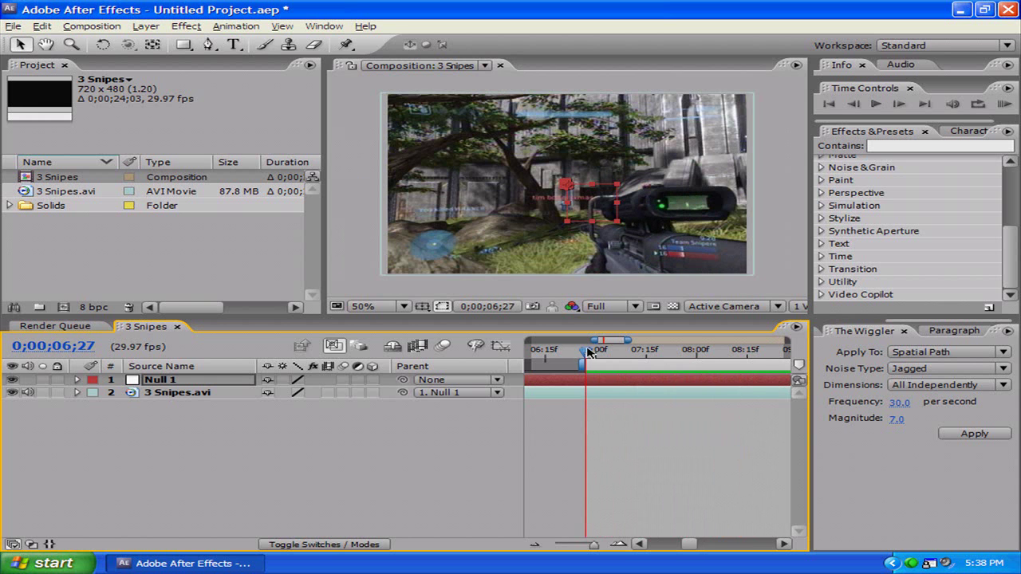
Regenerate Null 1's Position keyframes with the Wiggler at Frequency 43 and Magnitude 10
{"action": "left_click", "coordinate": [78, 381]}
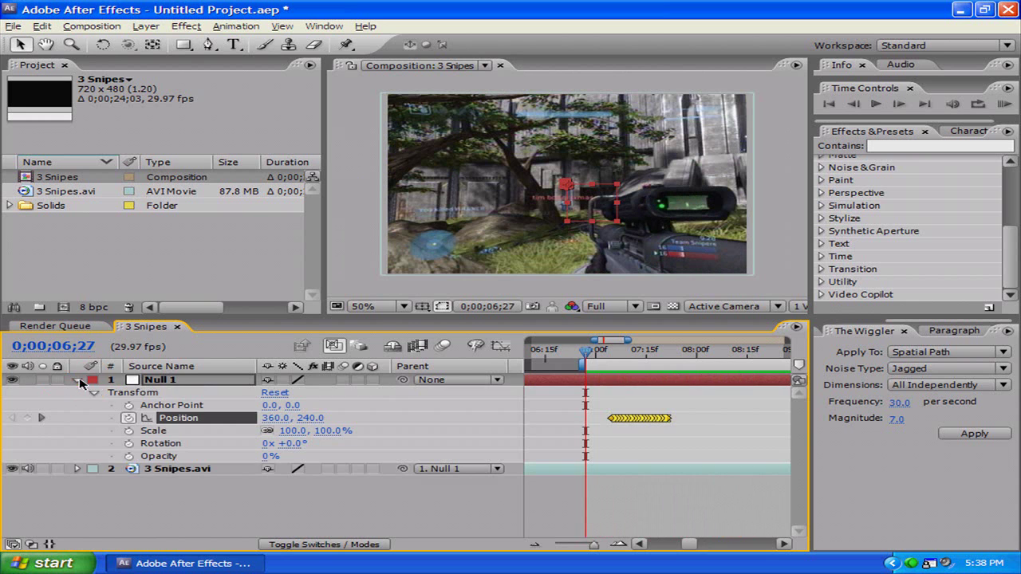
{"action": "left_click_drag", "start_coordinate": [691, 420], "coordinate": [602, 425]}
{"action": "left_click_drag", "start_coordinate": [898, 418], "coordinate": [900, 410]}
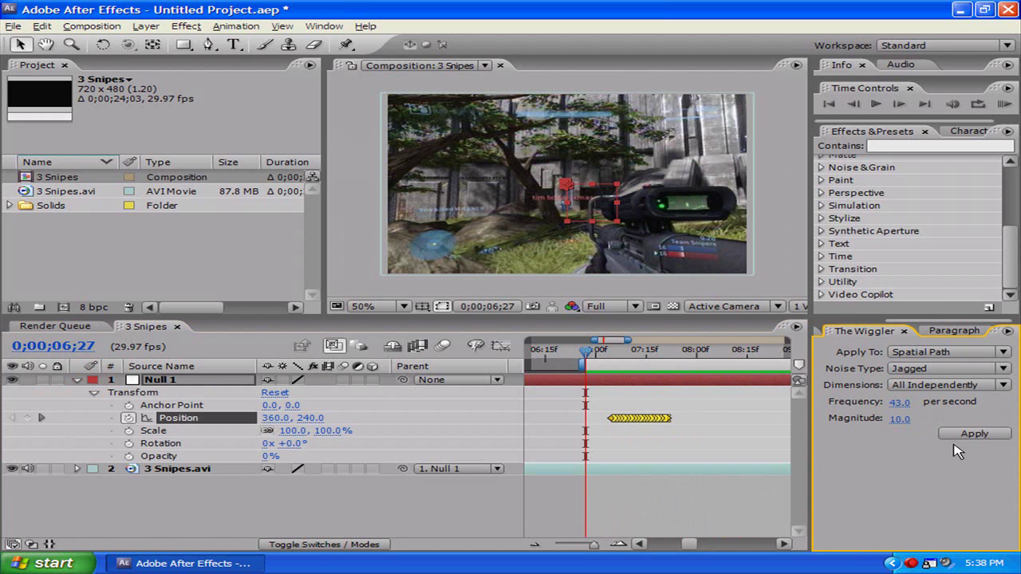
{"action": "left_click", "coordinate": [960, 435]}
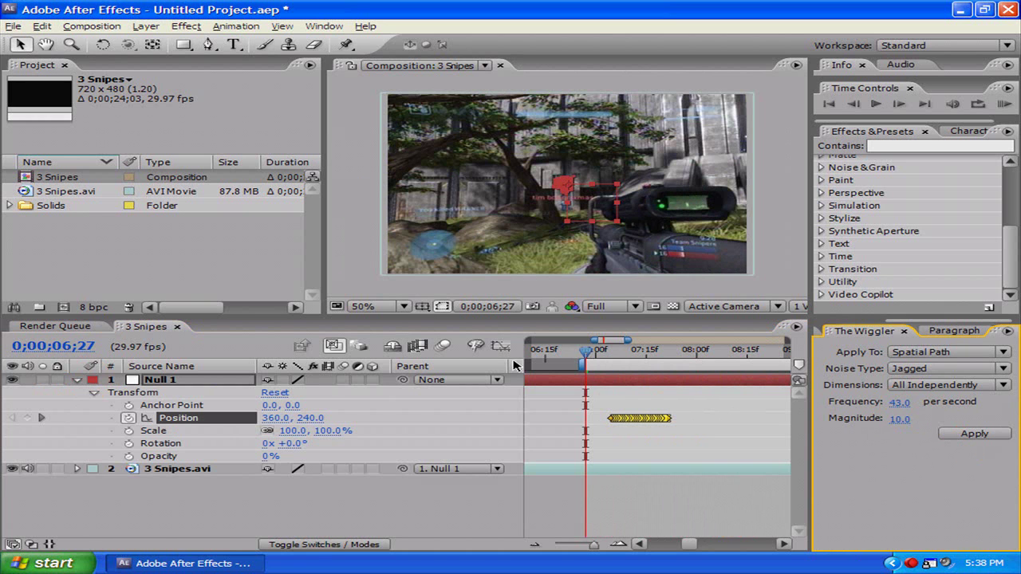
Collapse Null 1 and RAM-preview the stronger jagged shake
{"action": "left_click", "coordinate": [94, 393]}
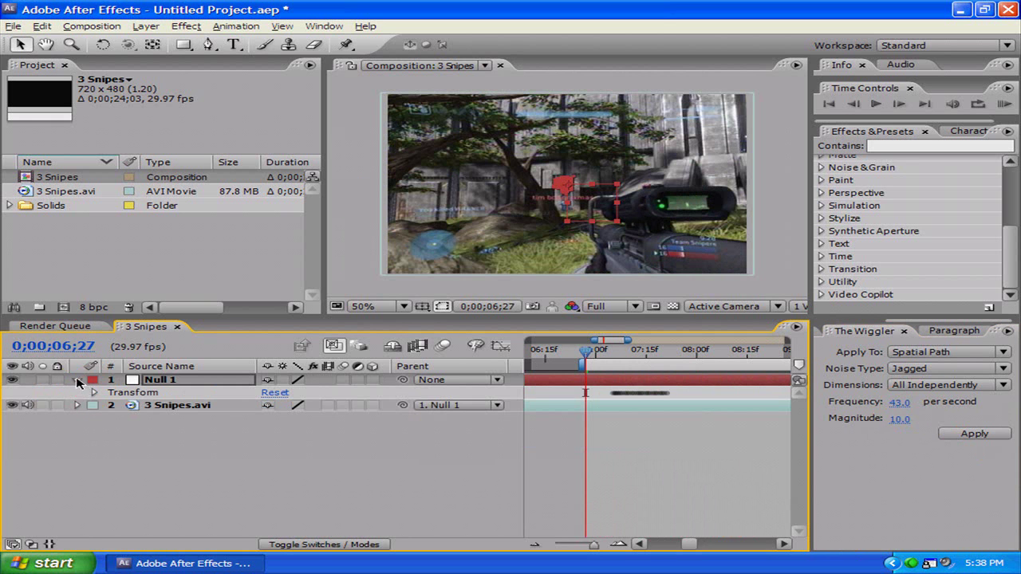
{"action": "left_click", "coordinate": [76, 379]}
{"action": "key", "text": "space"}
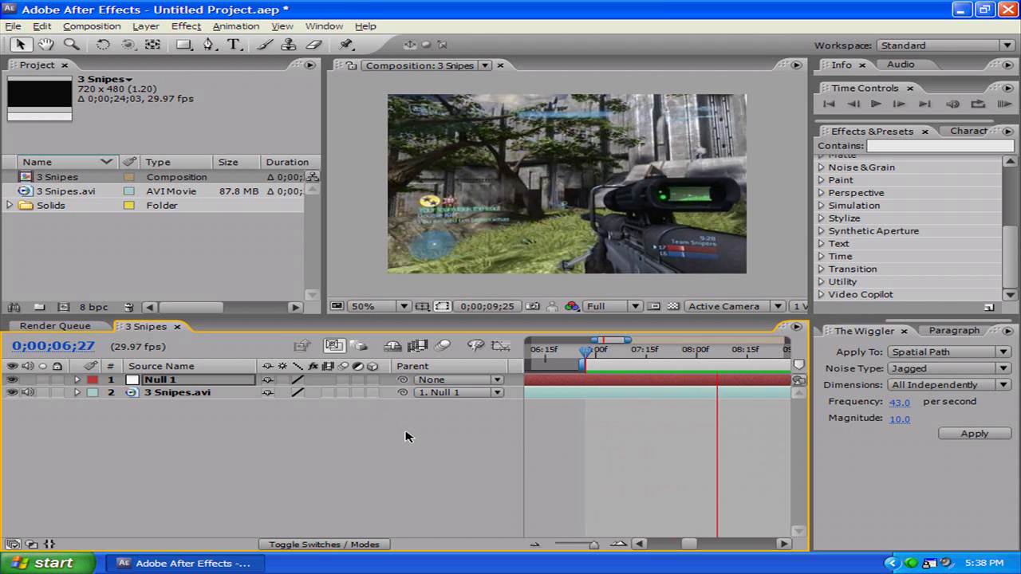
{"action": "key", "text": "space"}
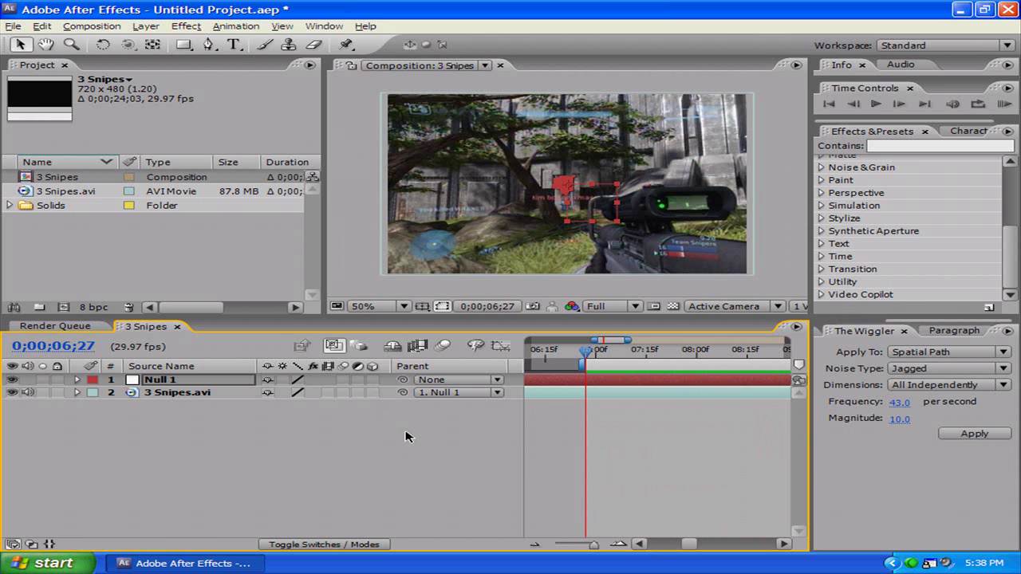
Zoom the Composition viewer in on the null's dense wiggle path, then back to 50%
{"action": "scroll", "coordinate": [571, 251], "scroll_direction": "up", "scroll_amount": 4}
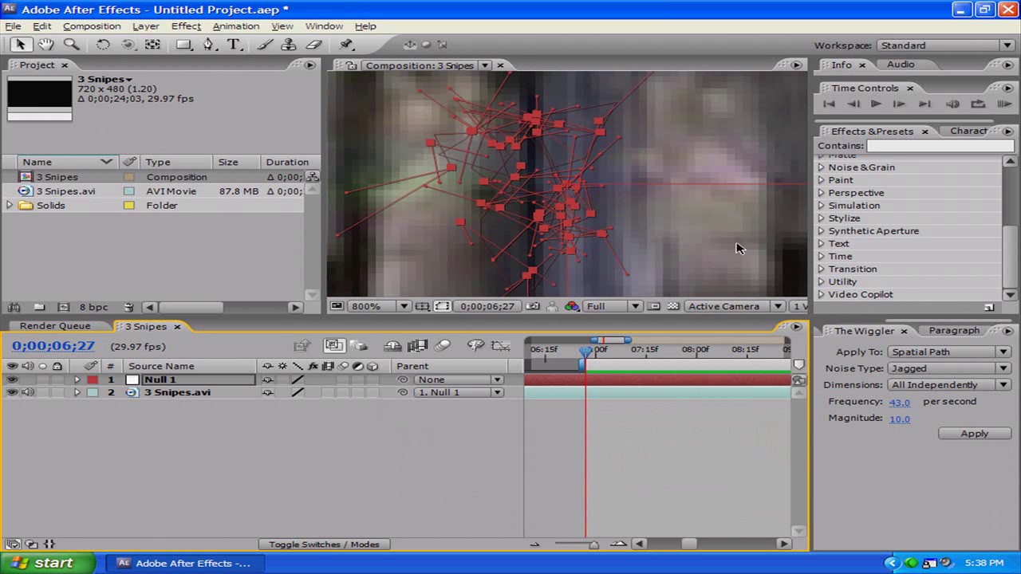
{"action": "scroll", "coordinate": [558, 181], "scroll_direction": "down", "scroll_amount": 10}
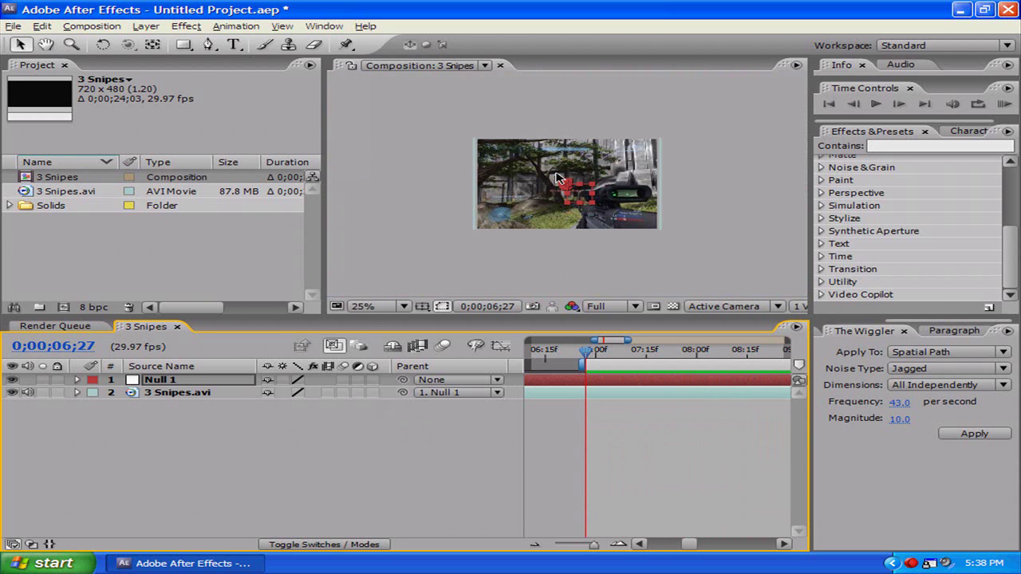
{"action": "scroll", "coordinate": [557, 178], "scroll_direction": "up", "scroll_amount": 4}
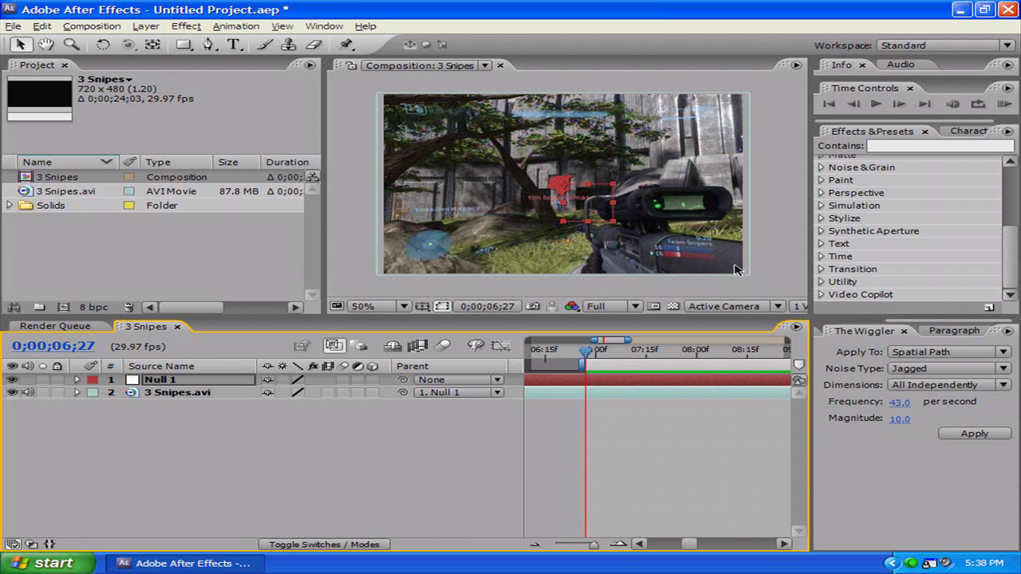
Show the full 20-second timeline, reset the time to 0, and trim Null 1 to end at about 12 seconds
{"action": "key", "text": "minus"}
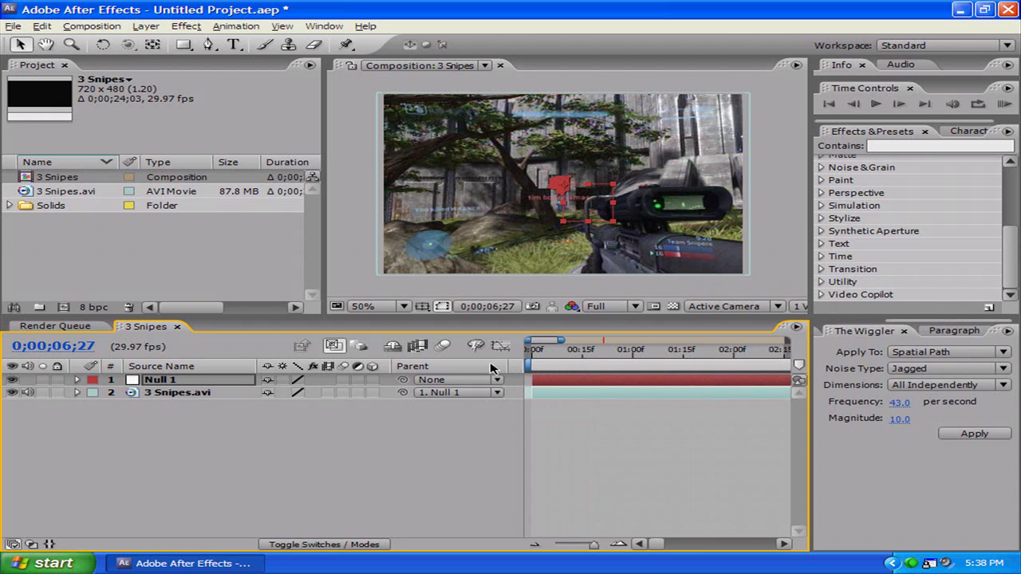
{"action": "left_click_drag", "start_coordinate": [558, 339], "coordinate": [834, 338]}
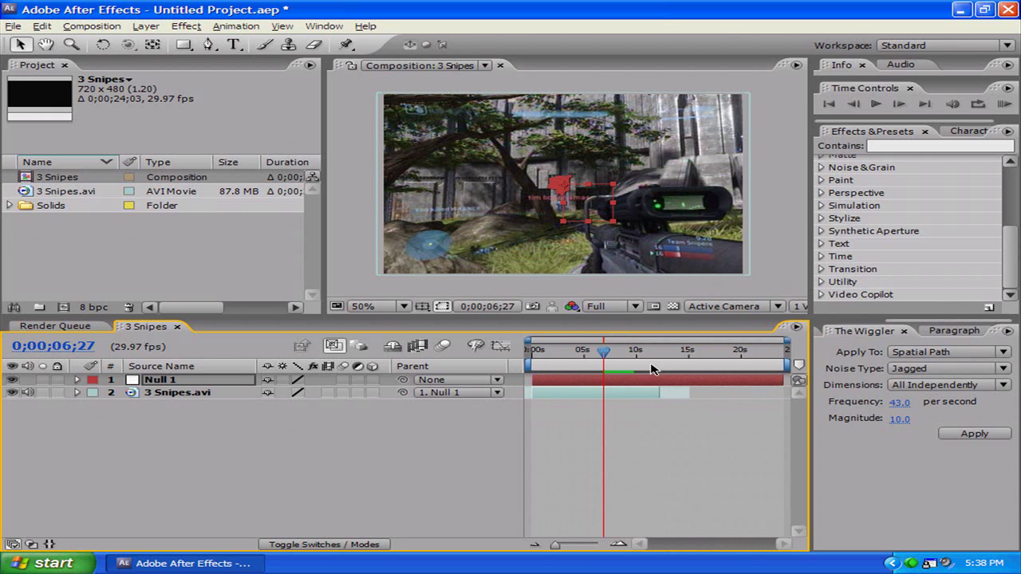
{"action": "left_click_drag", "start_coordinate": [604, 356], "coordinate": [503, 352]}
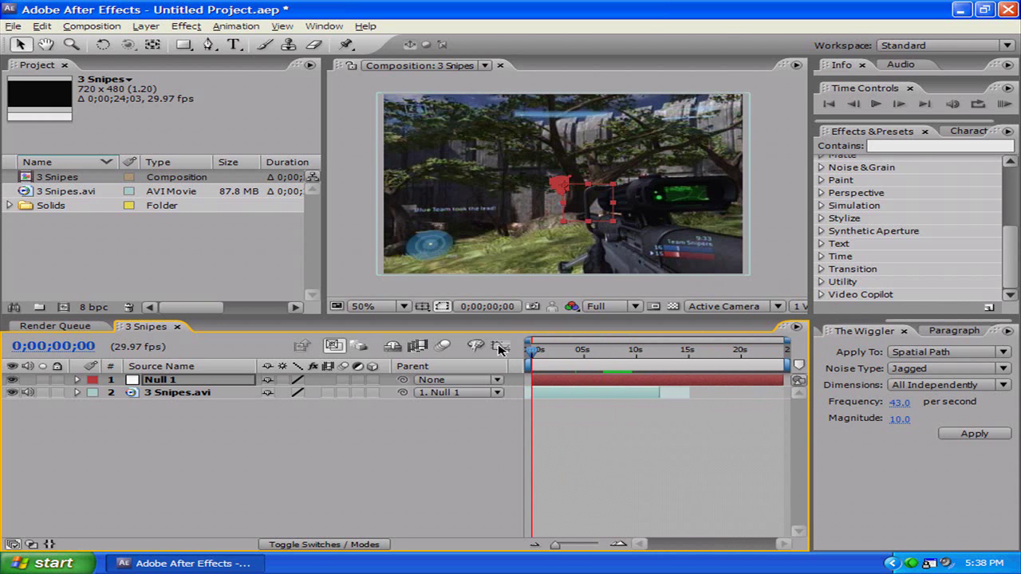
{"action": "left_click_drag", "start_coordinate": [782, 381], "coordinate": [660, 377]}
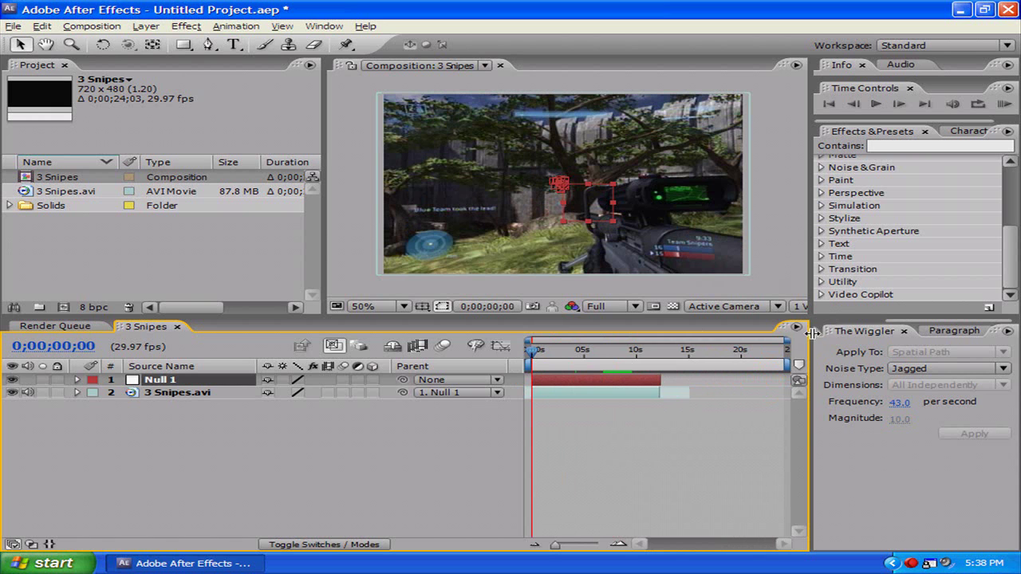
{"action": "left_click", "coordinate": [954, 330]}
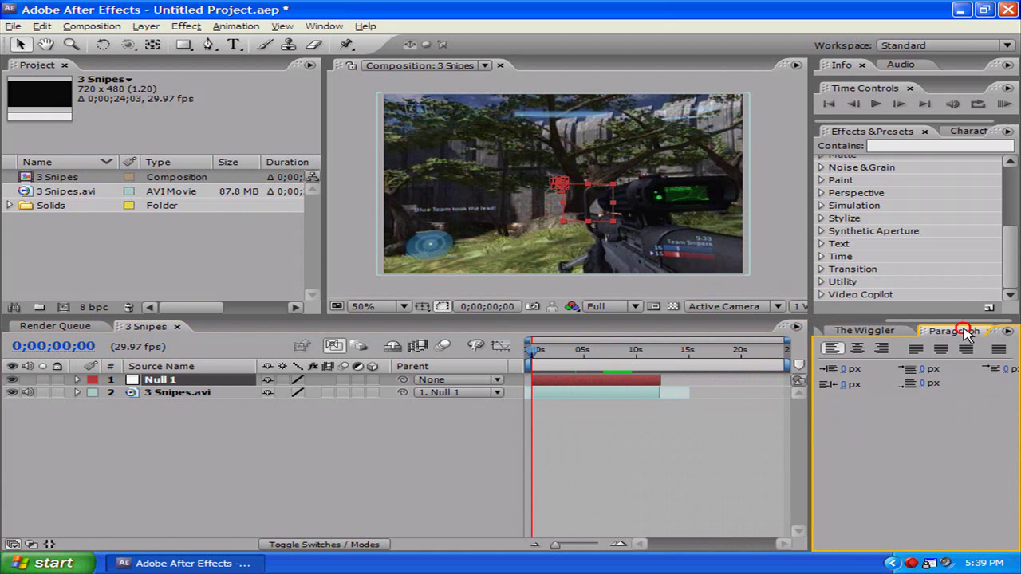
{"action": "left_click", "coordinate": [992, 332]}
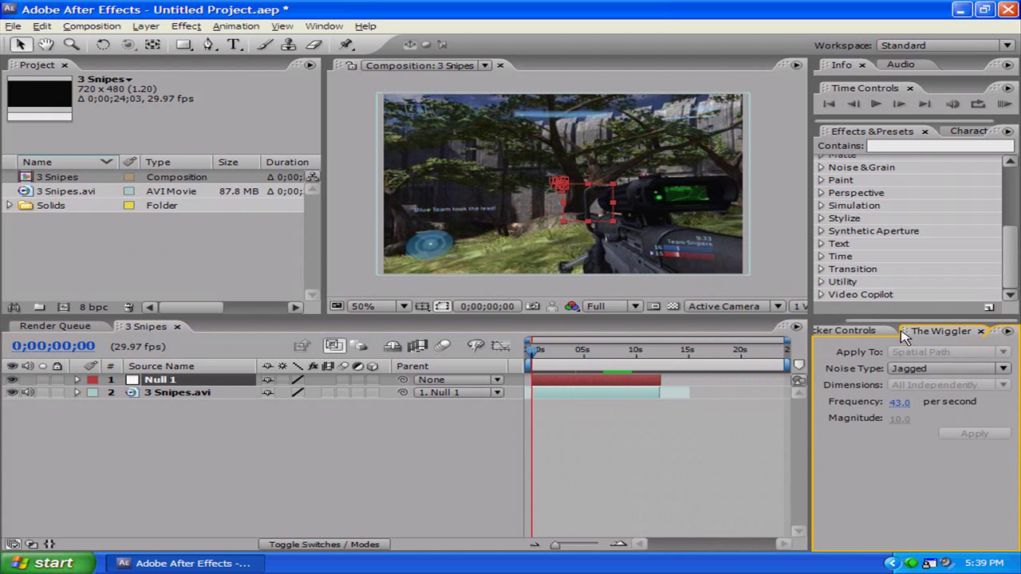